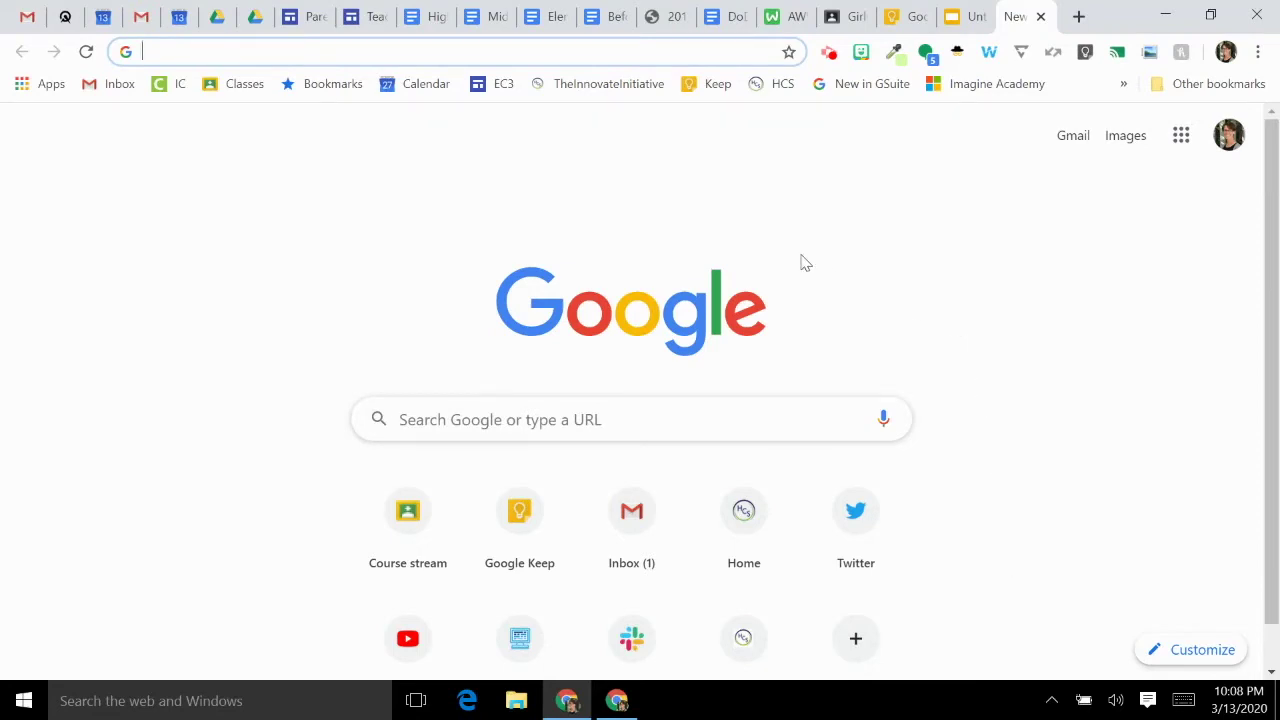
- Open Google Meet from the Google apps and hide the recording tools overlay
left_click(685, 47)
type("meet.go")
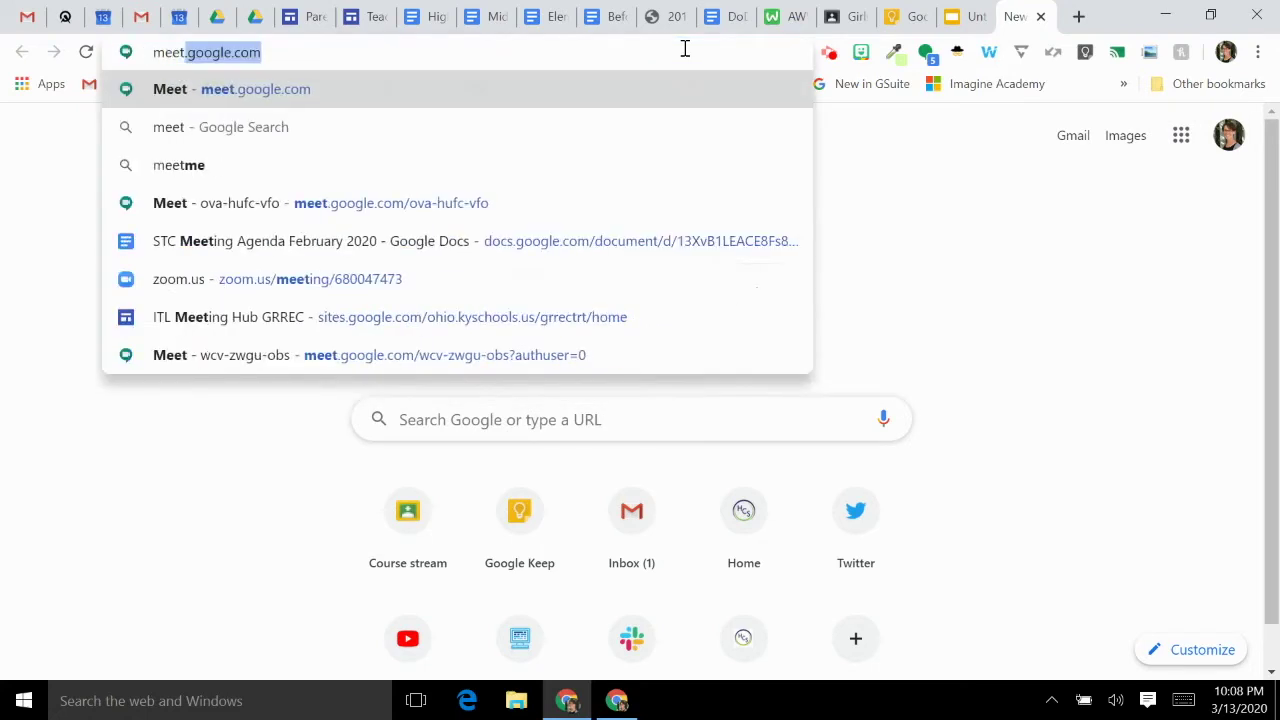
type("og")
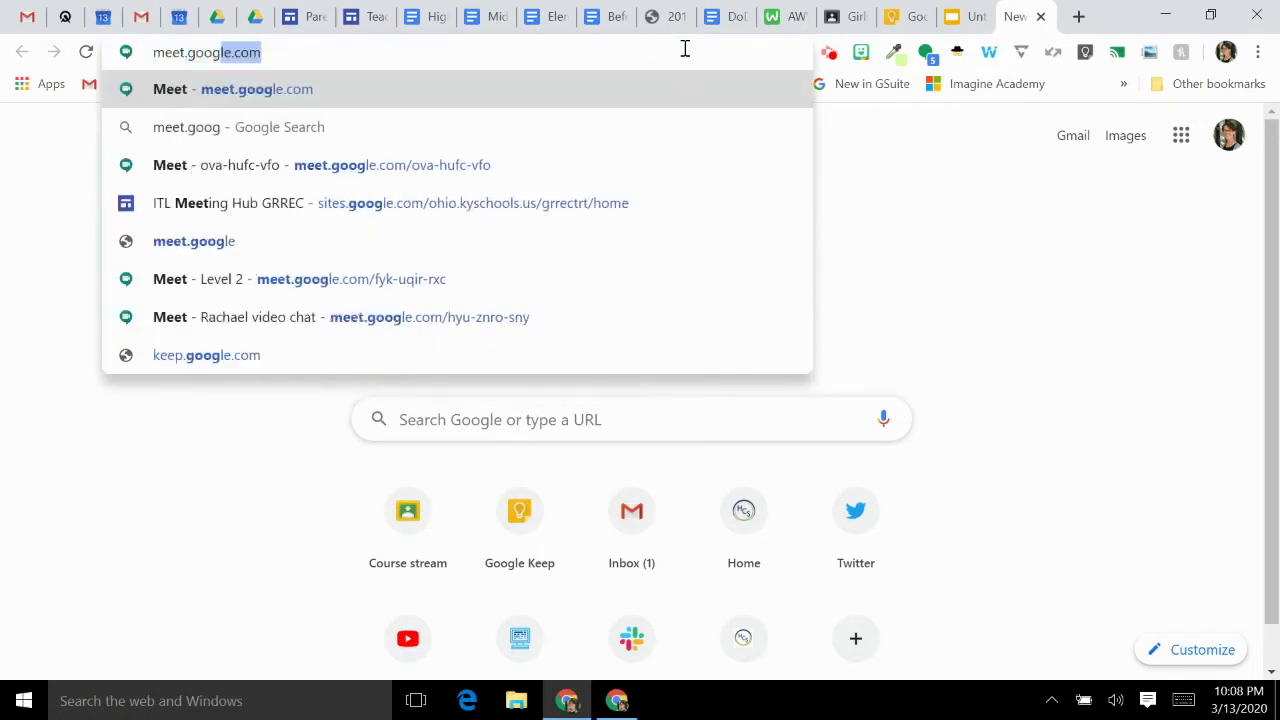
left_click(1182, 146)
left_click(1181, 138)
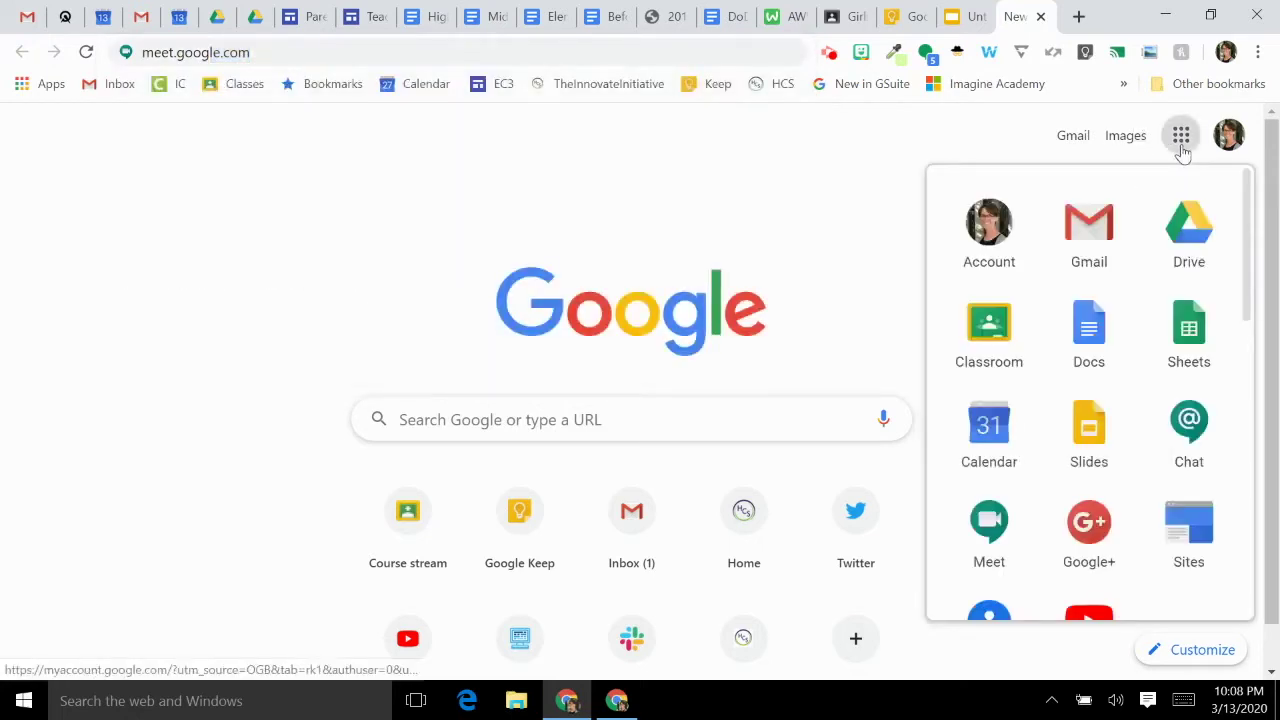
left_click(993, 540)
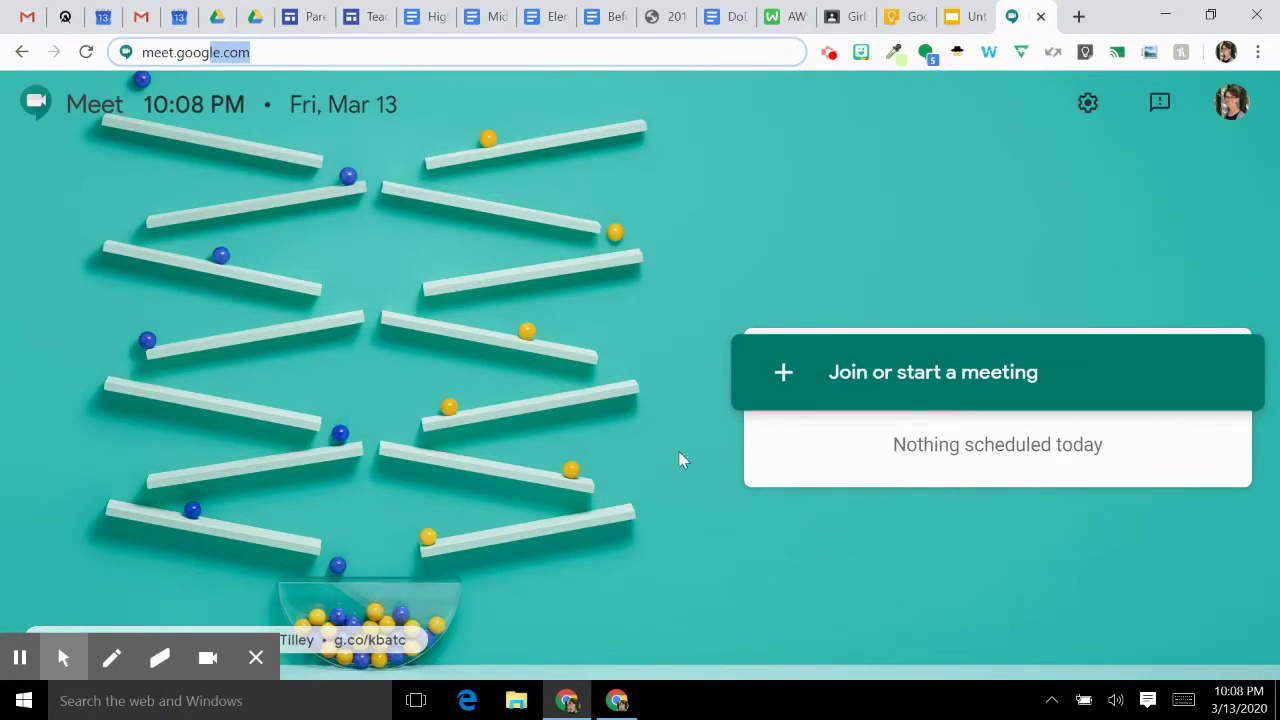
left_click(257, 659)
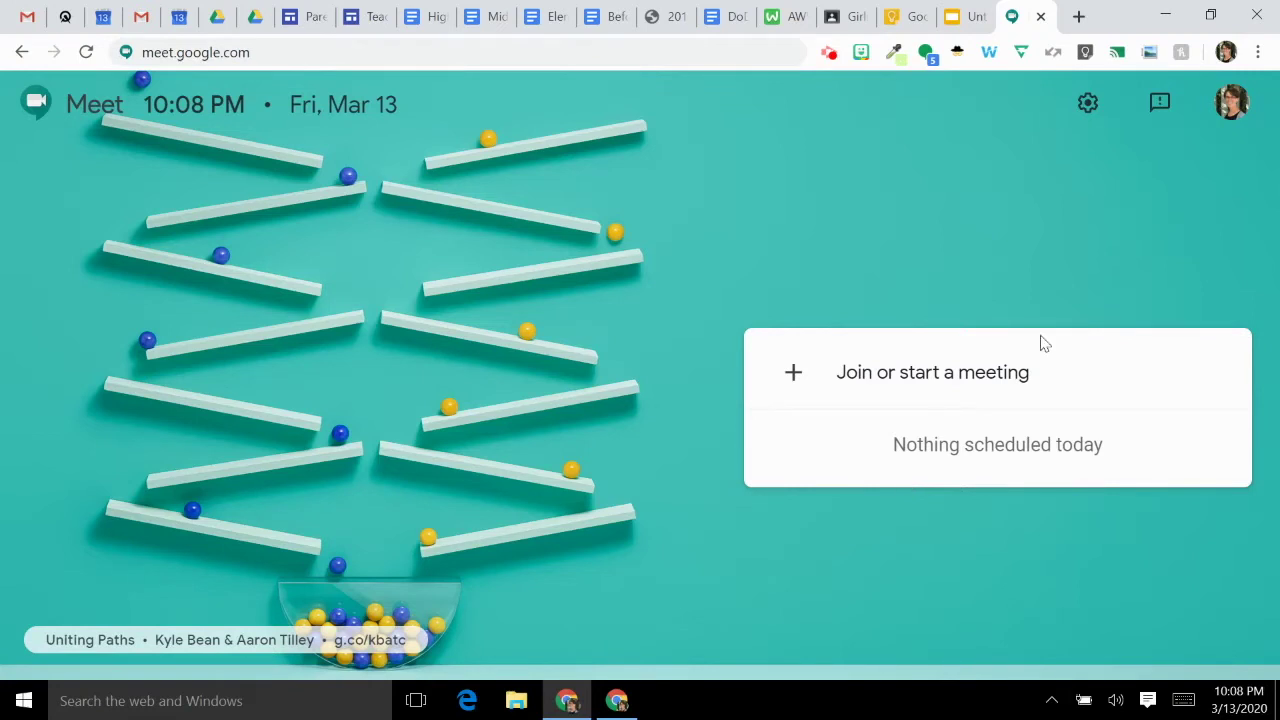
- Start a meeting with the nickname "Test Test March 17th Class" and join it
left_click(902, 389)
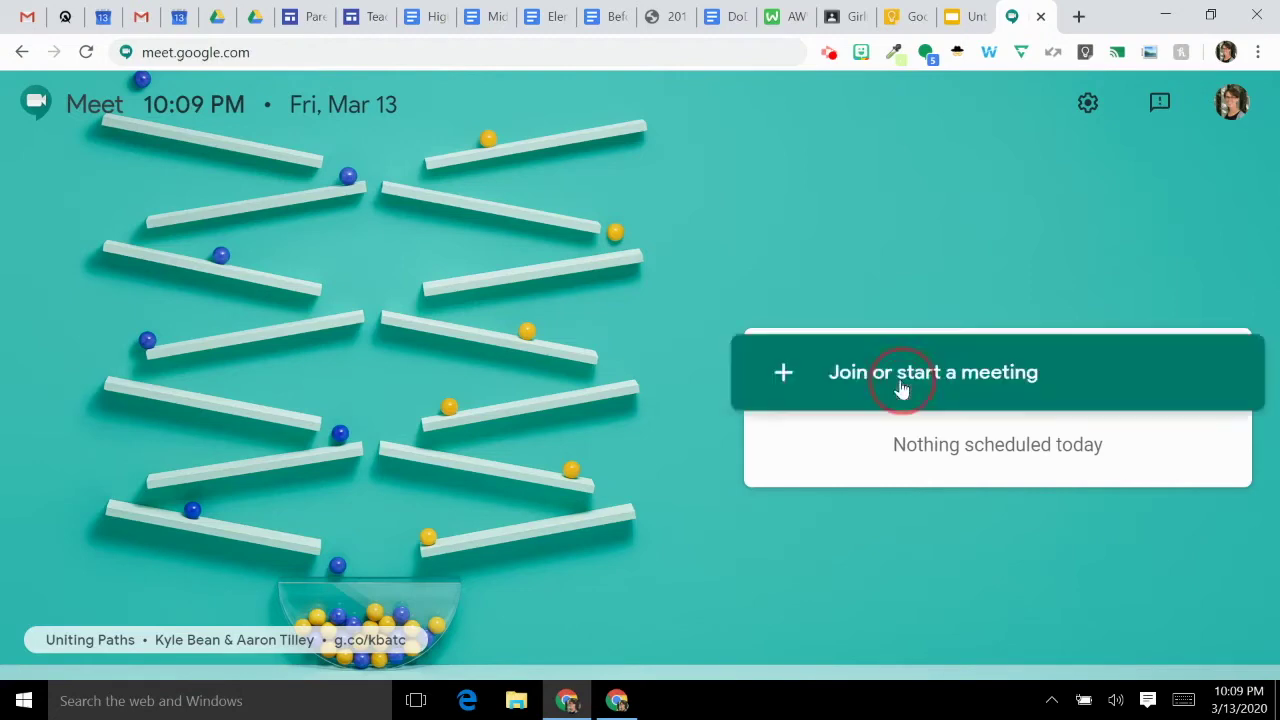
type("Test ")
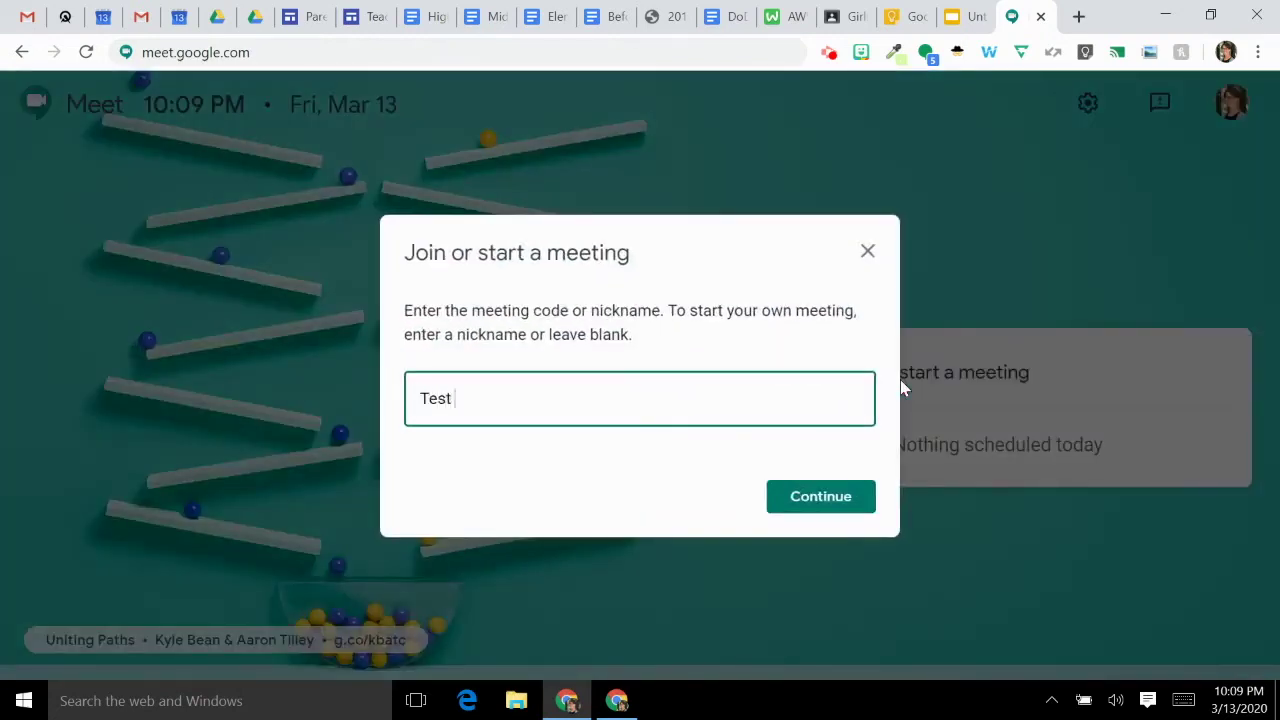
type("Te")
type("st March 17th")
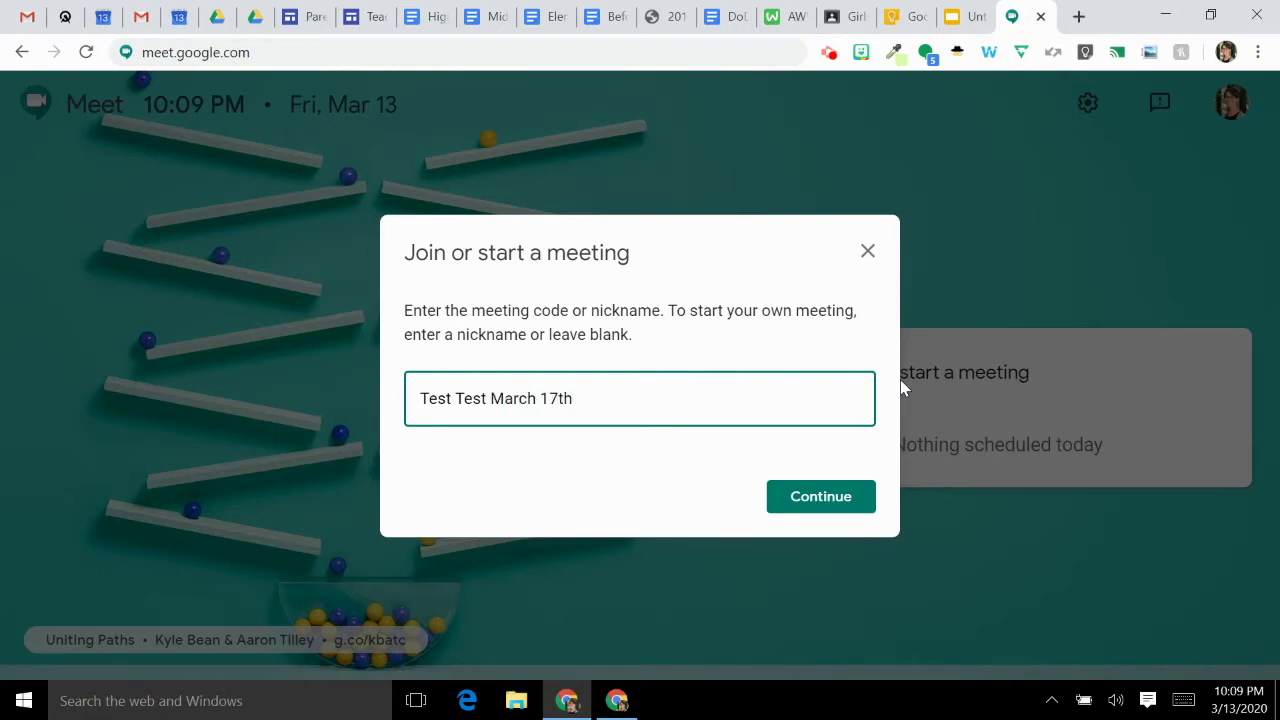
type(" Class")
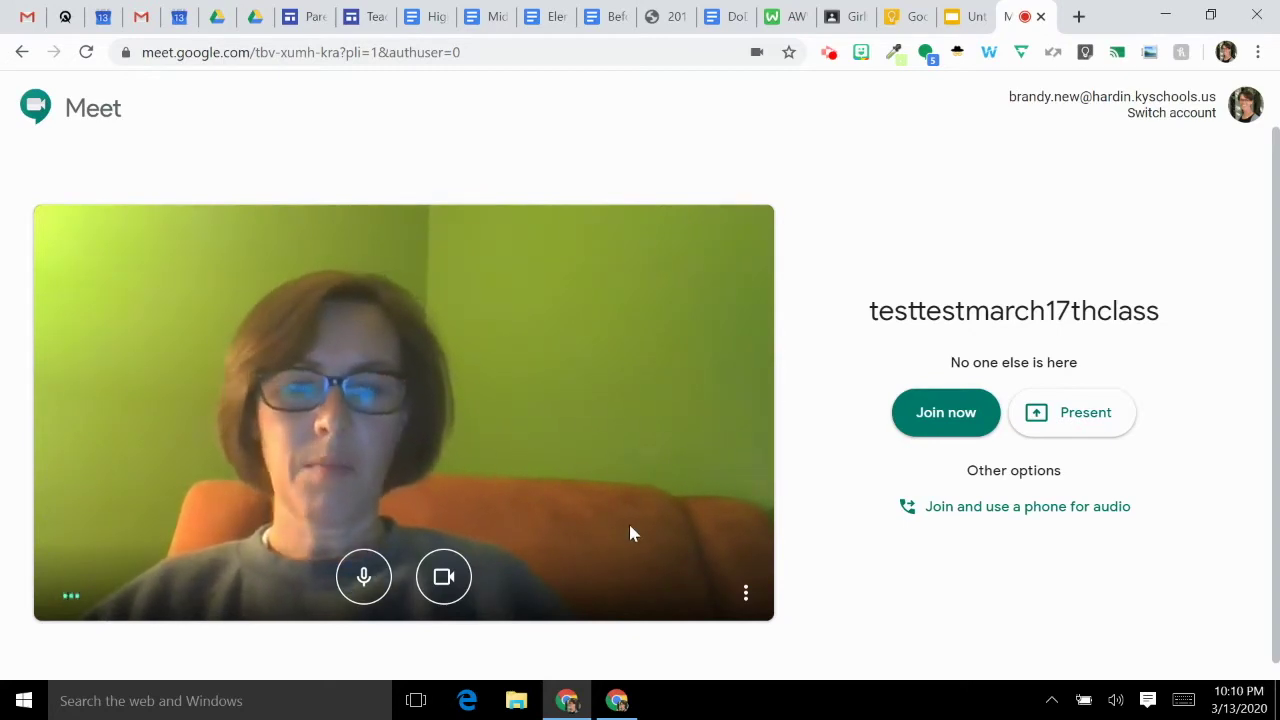
left_click(934, 418)
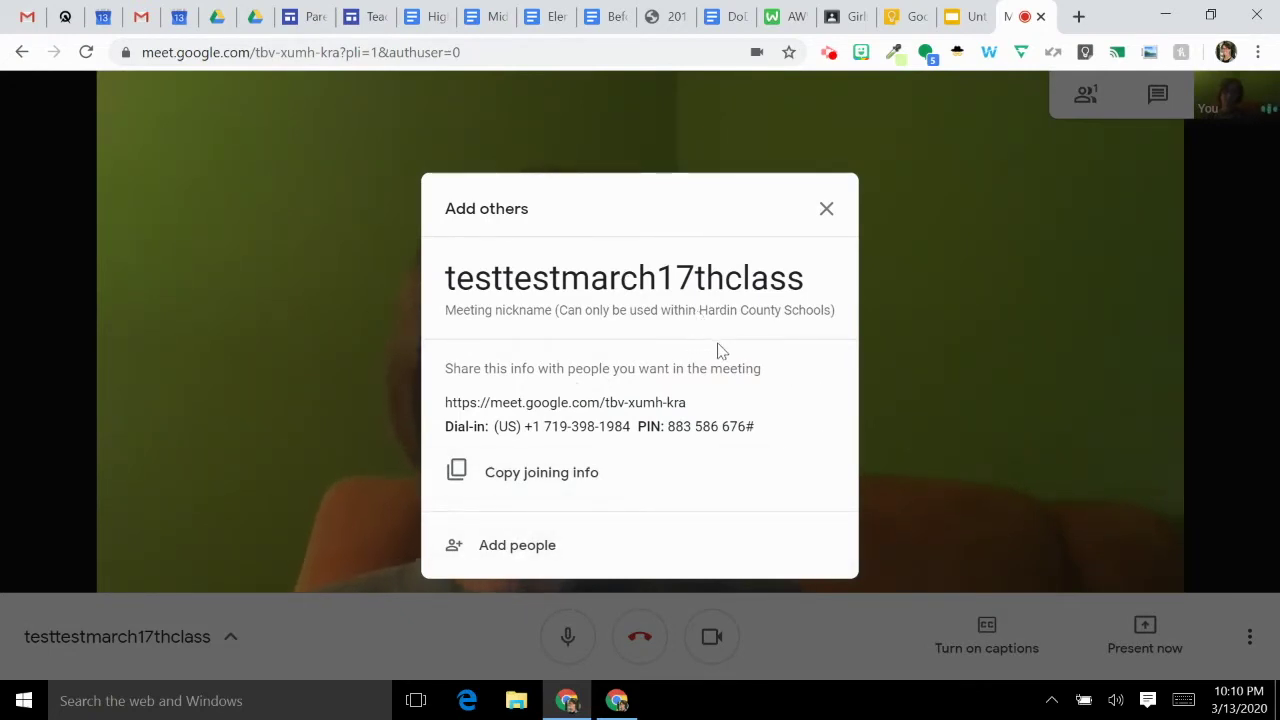
- Copy the meeting's web link from the Add others details
left_click(687, 404)
left_click_drag(687, 406, 437, 417)
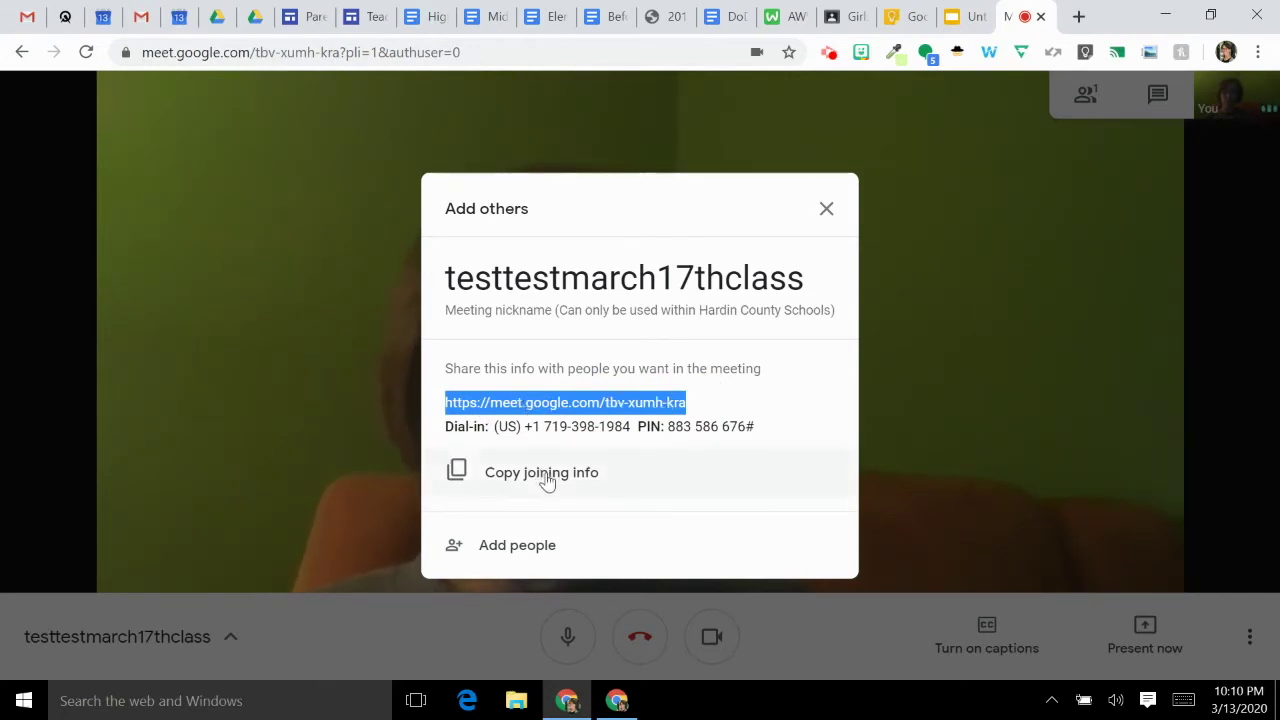
right_click(558, 401)
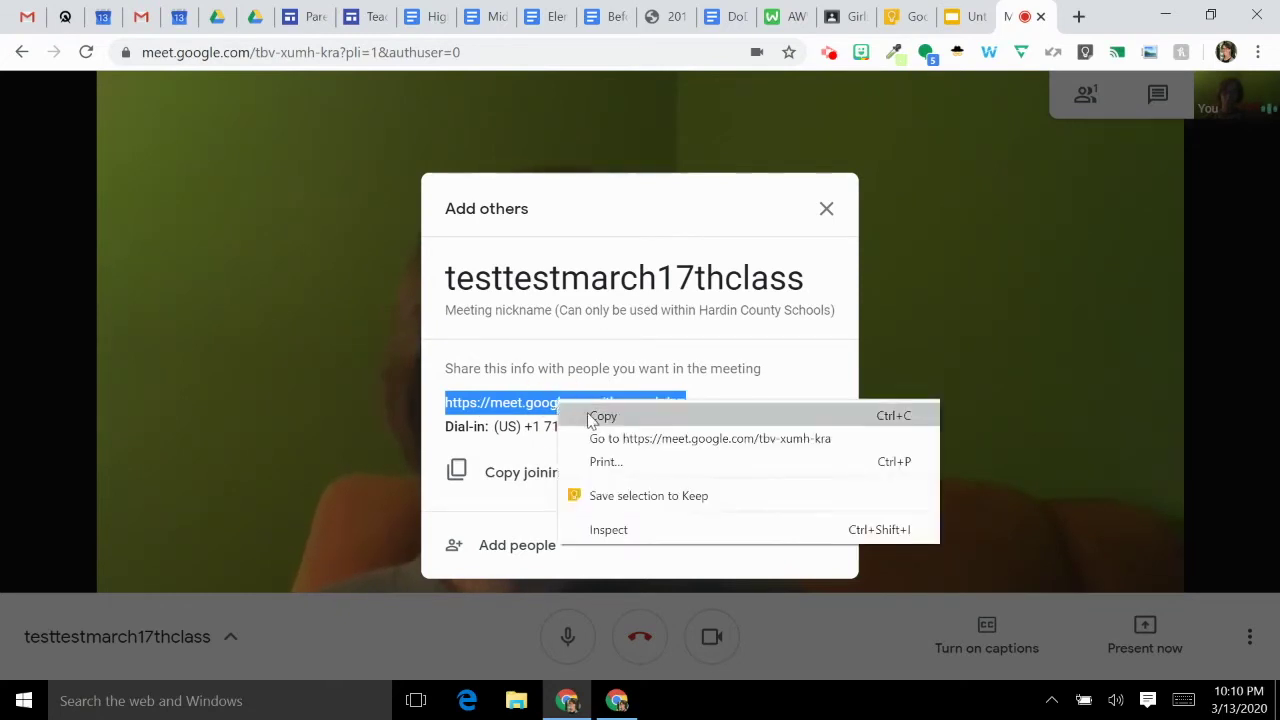
left_click(590, 416)
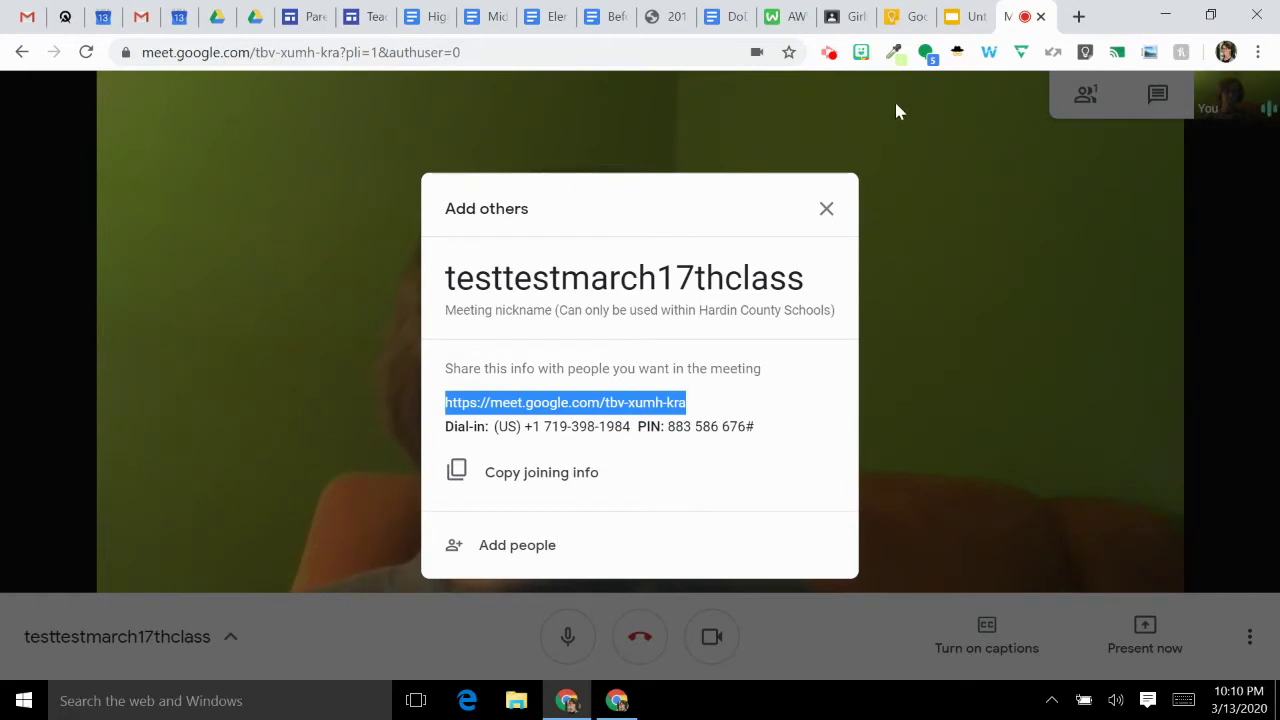
- Switch to Google Classroom and post "We will have a live class at 10am today." to all students in the Girls' Programming stream
left_click(847, 22)
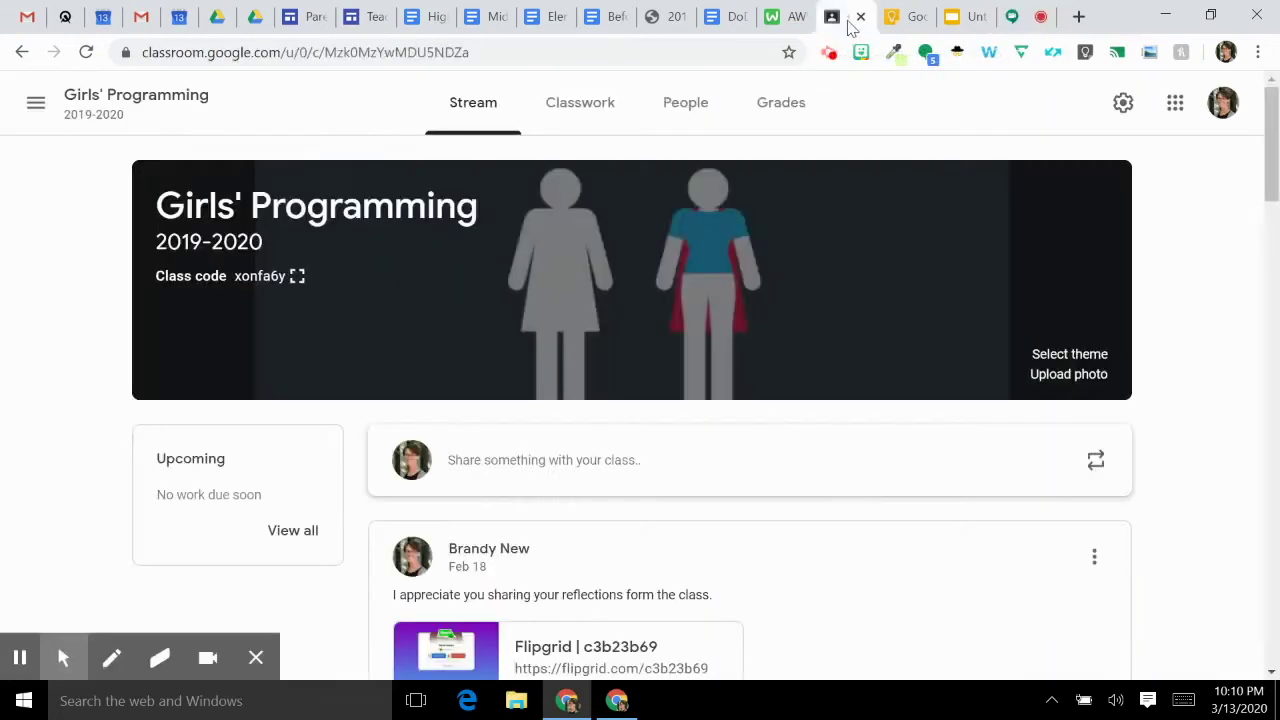
left_click(589, 461)
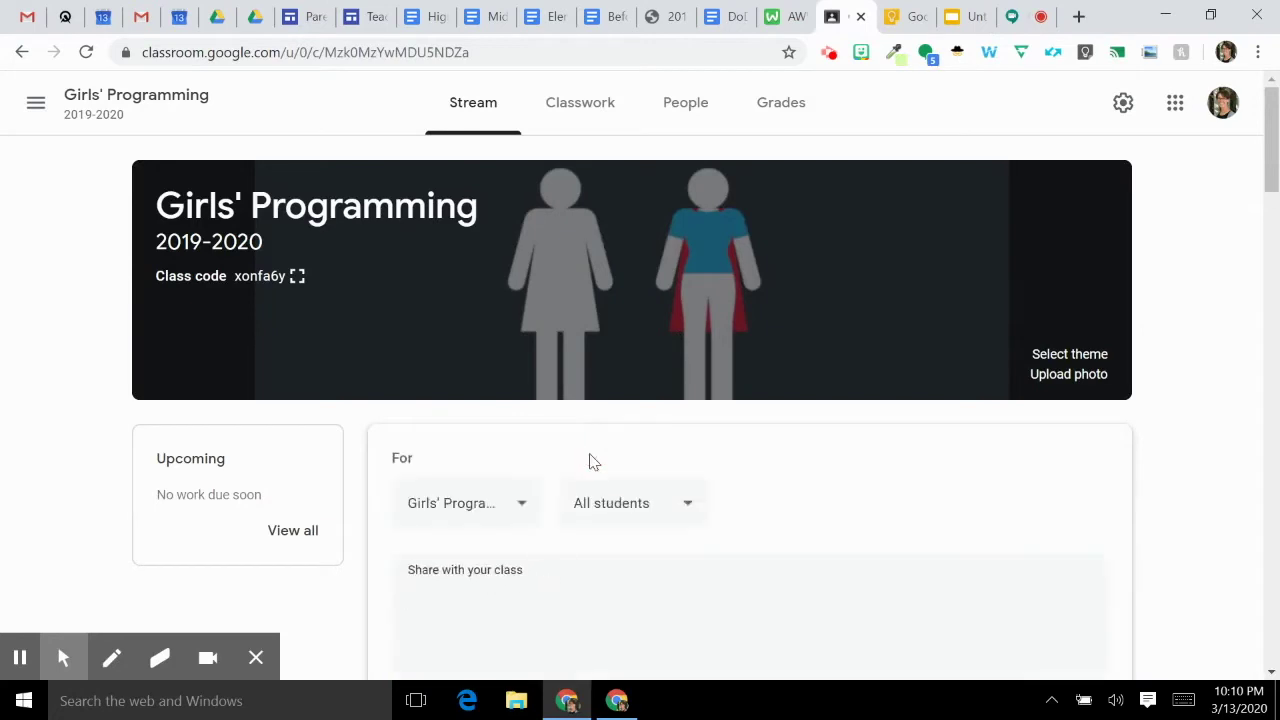
type("We will have a live cl")
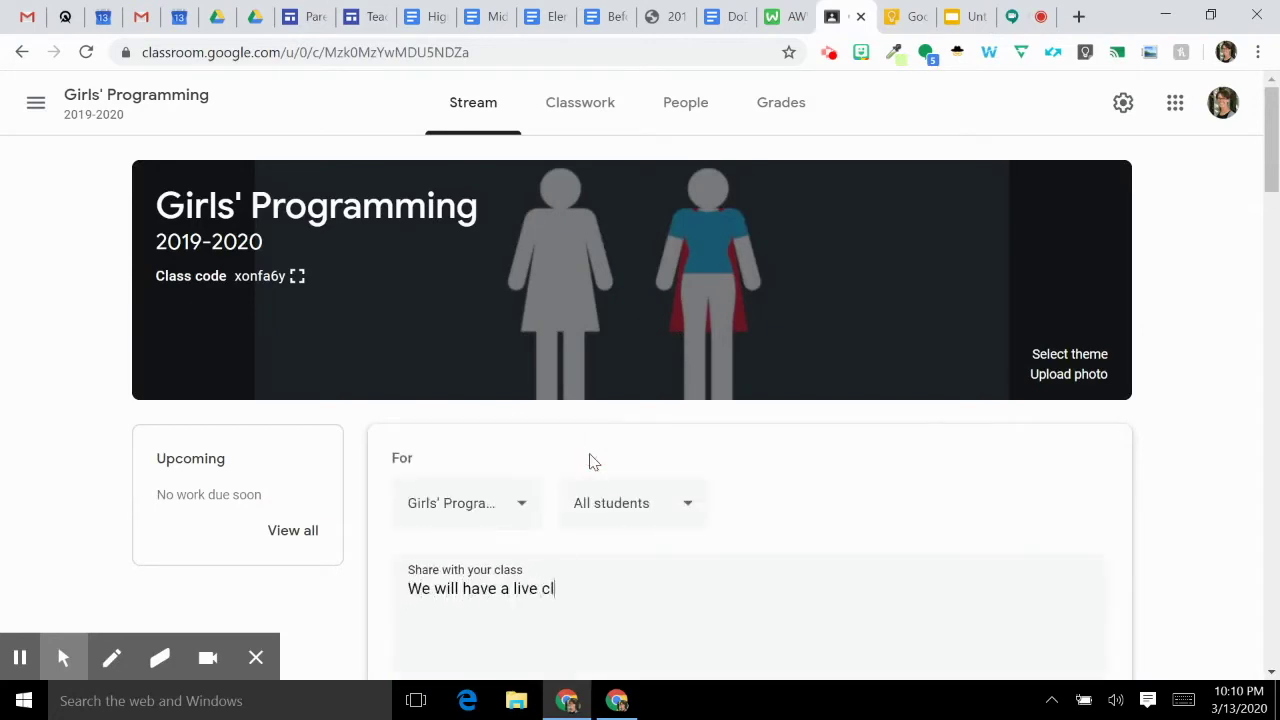
type("ass at 10am today")
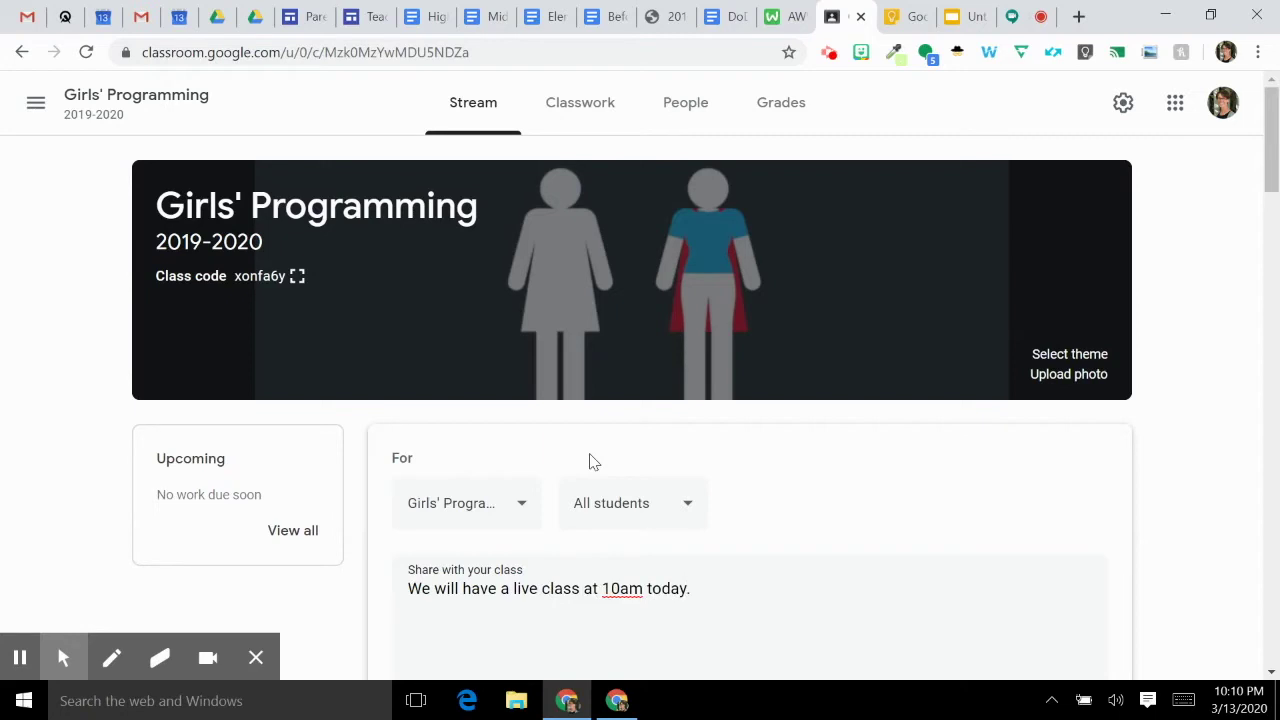
type(".")
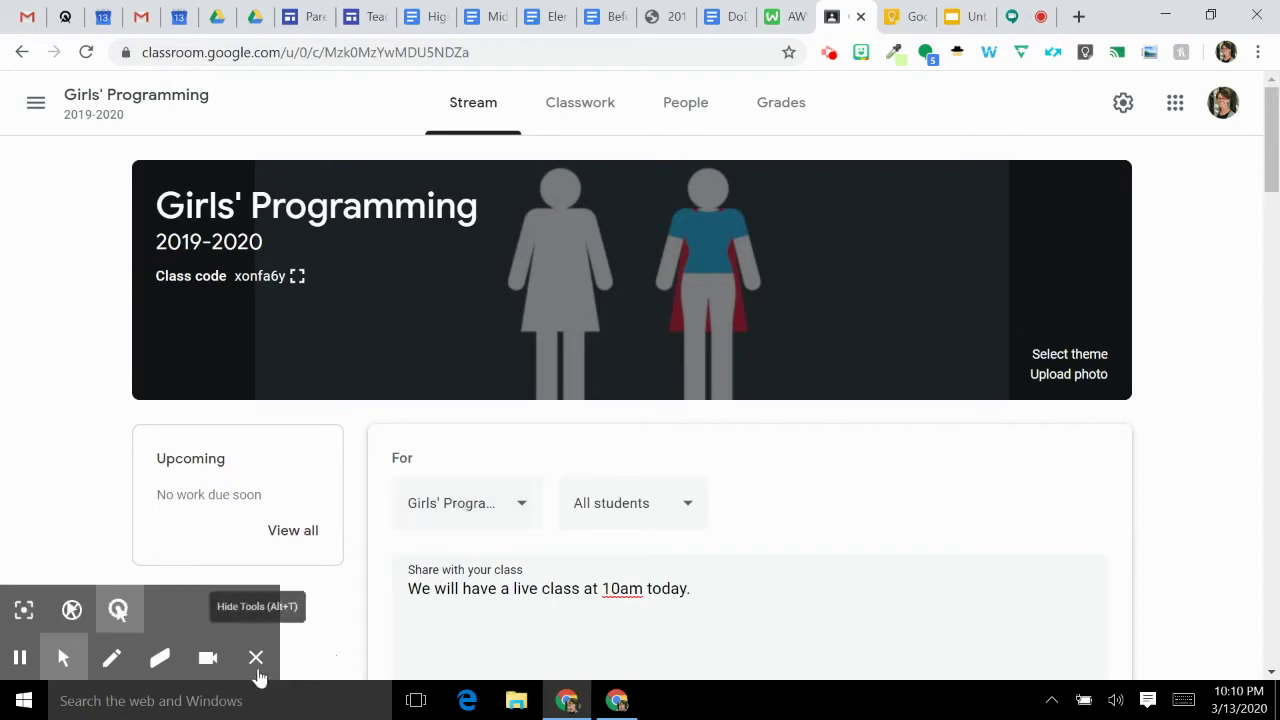
left_click(257, 670)
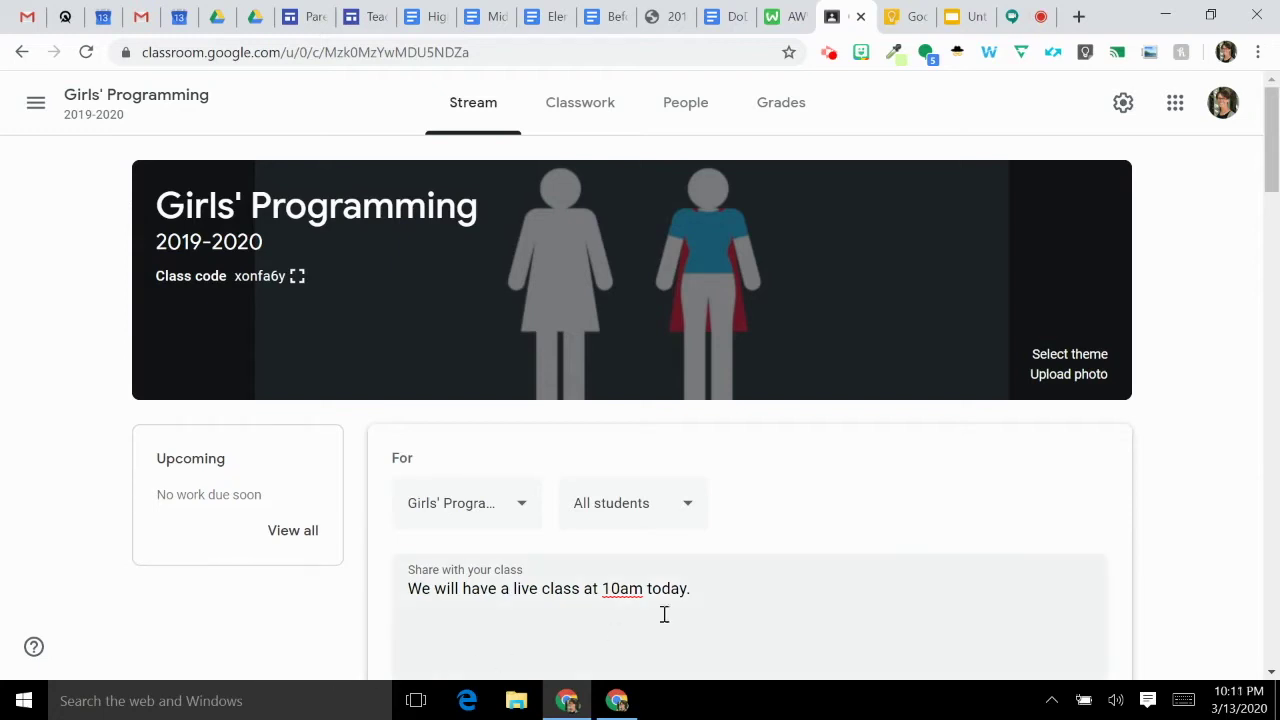
scroll(709, 597, "down", 3)
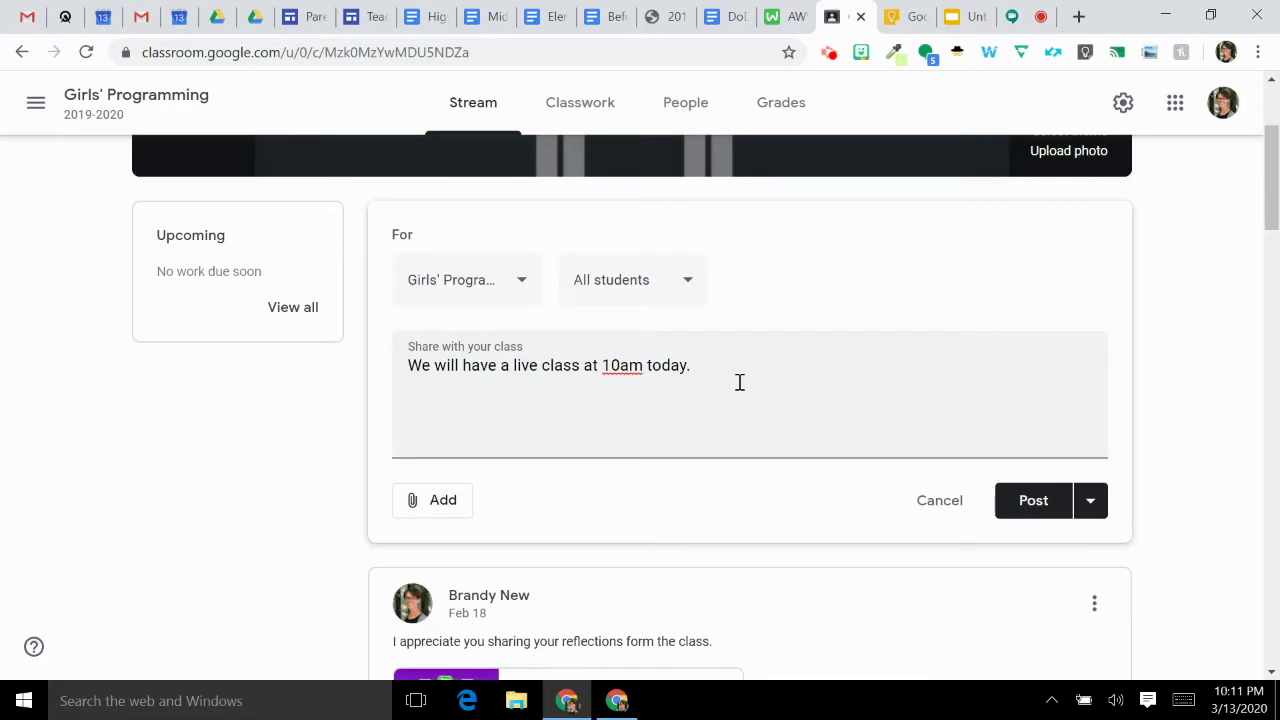
left_click(1015, 505)
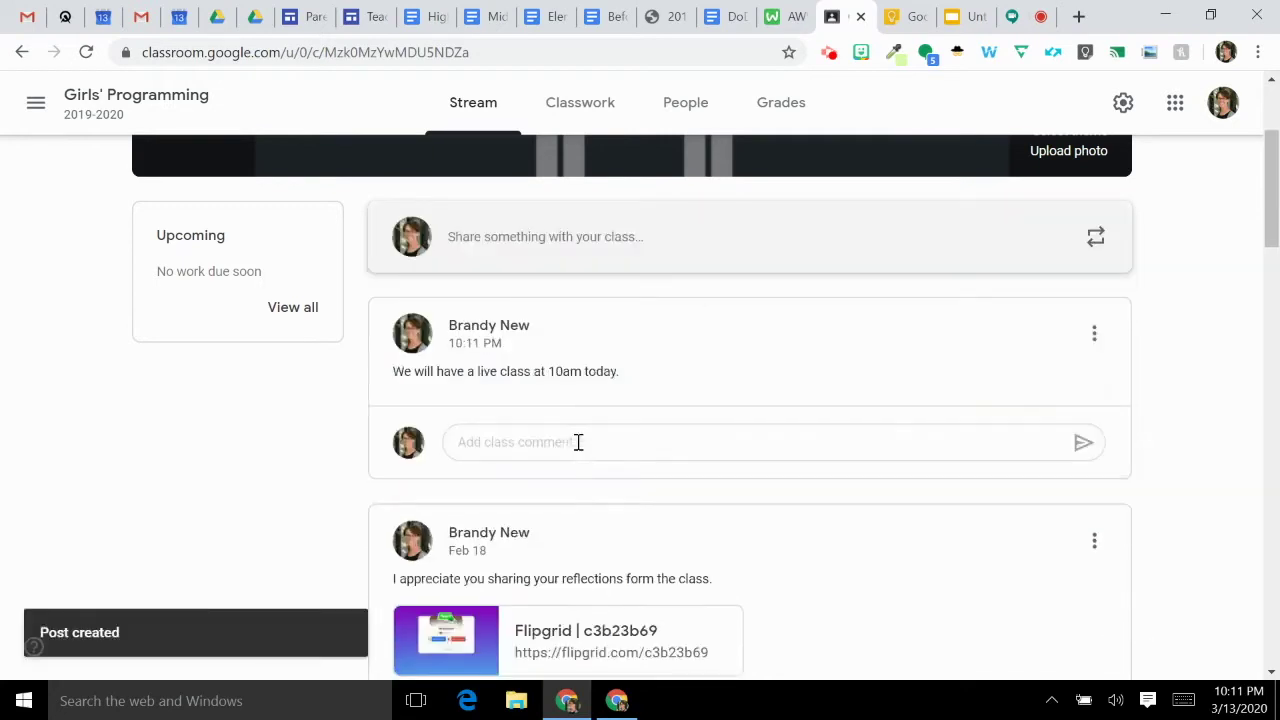
- Write a new class announcement reading "Here's the link to join our meeting today."
left_click(665, 244)
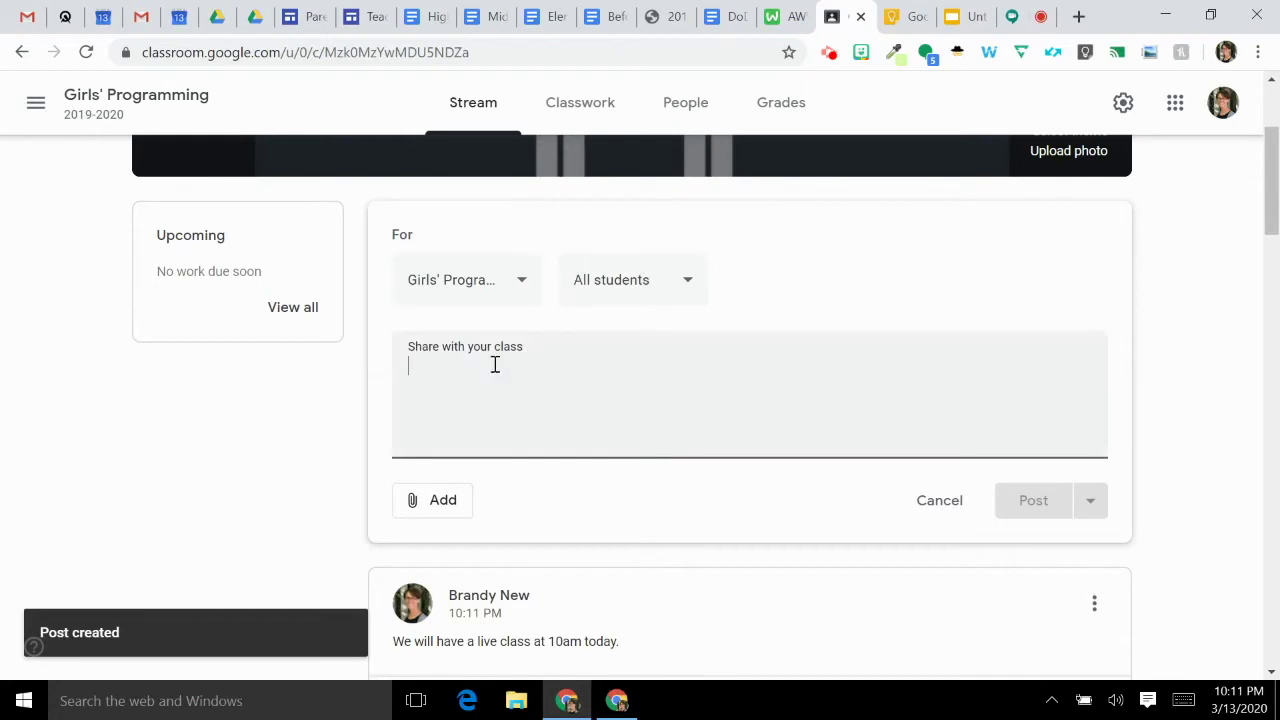
type("Here's the link to join o")
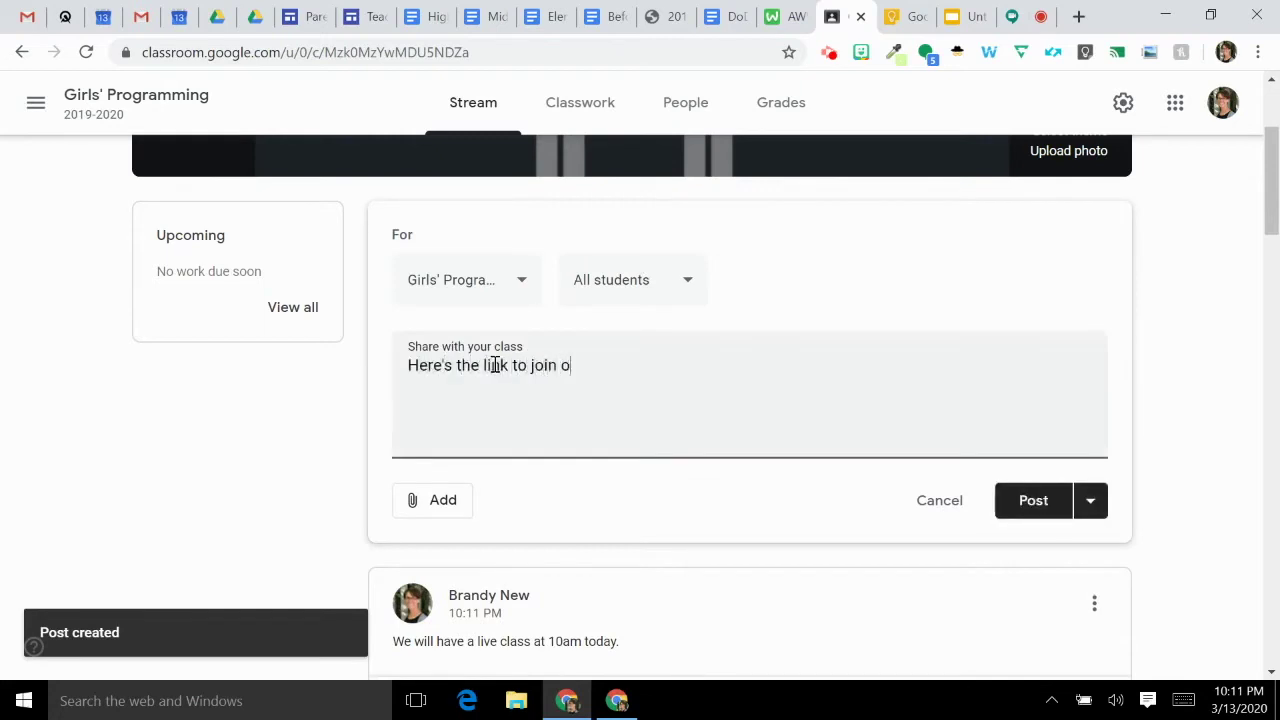
type("meeting today.")
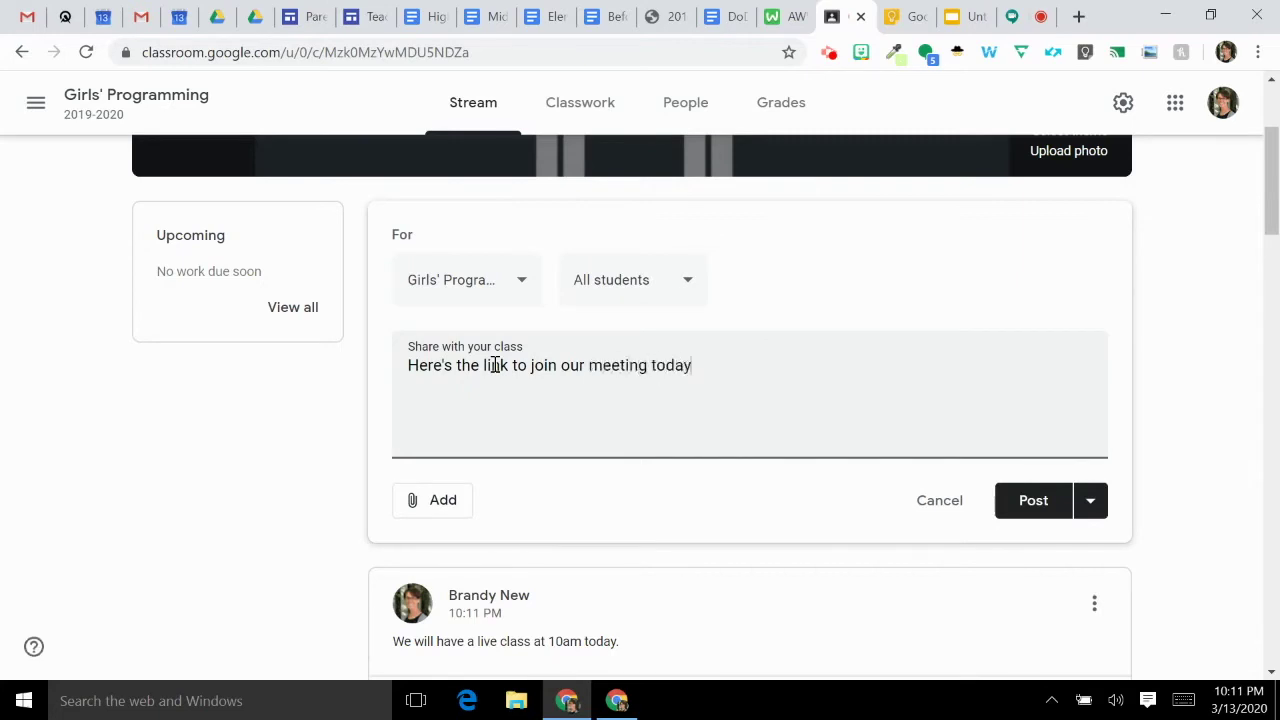
- Attach the copied Meet link to the announcement and post it to the class stream
left_click(443, 500)
left_click(1012, 16)
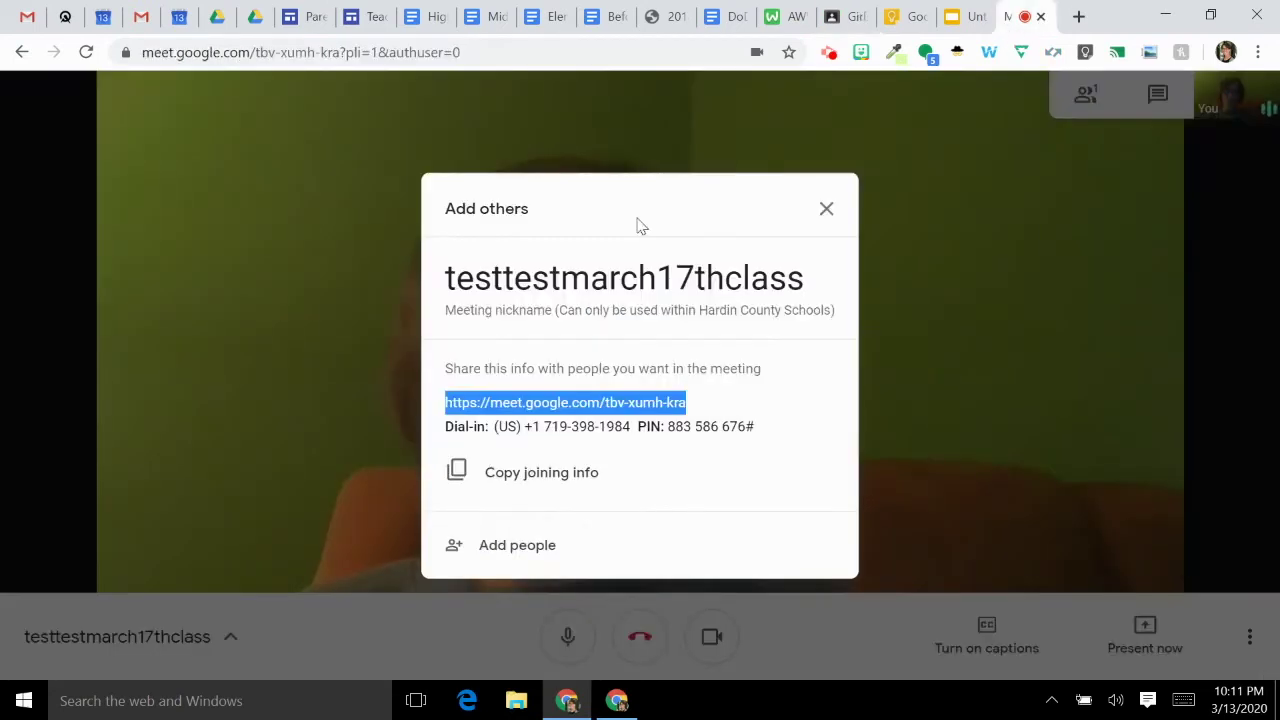
left_click(846, 20)
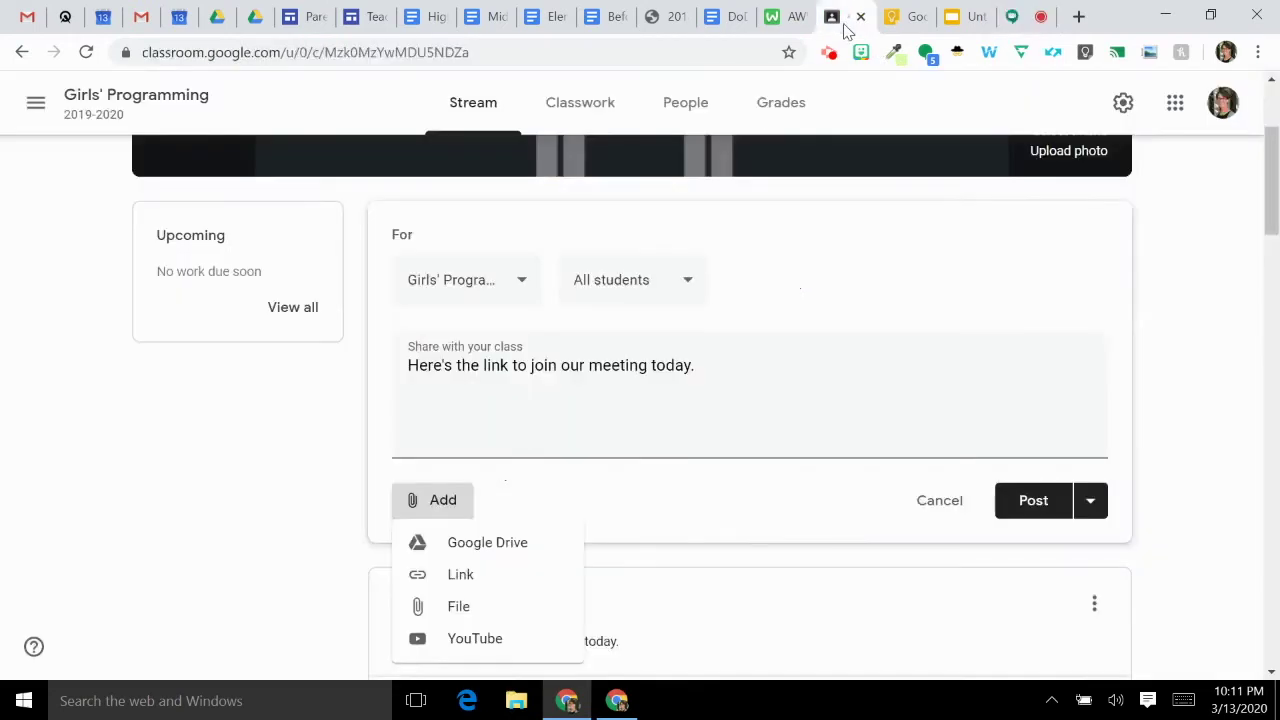
left_click(462, 574)
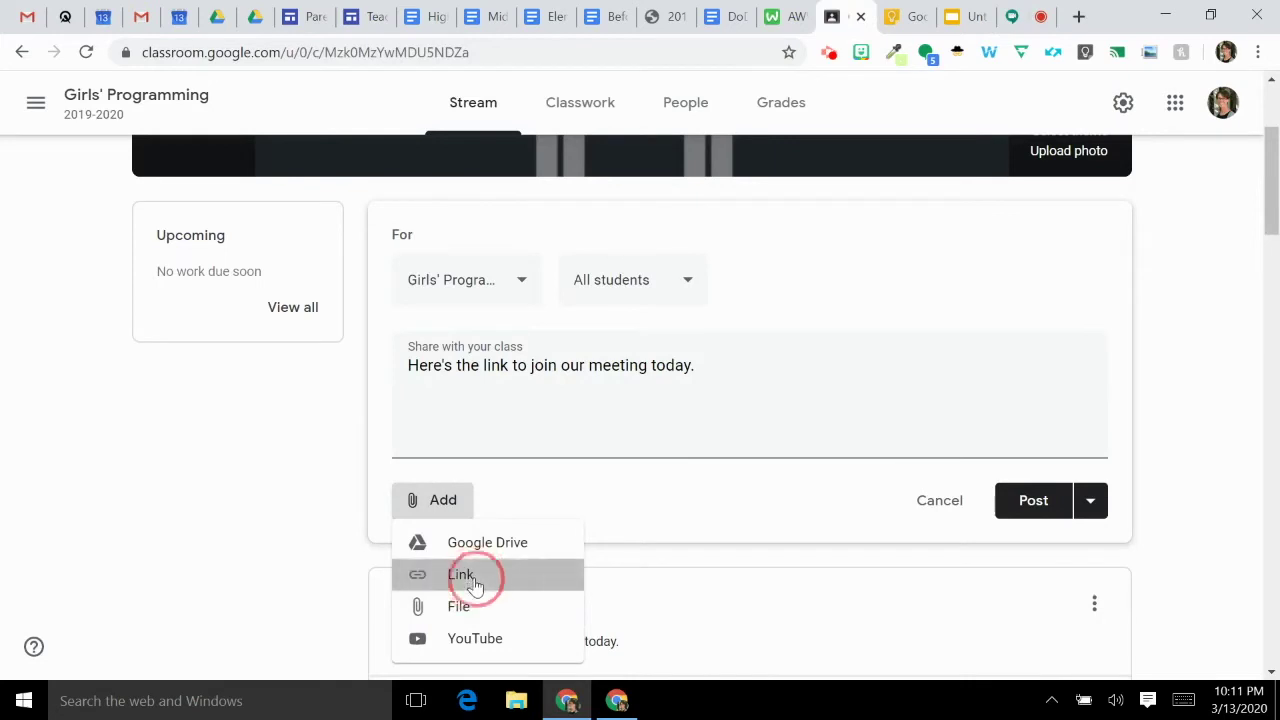
key("ctrl+v")
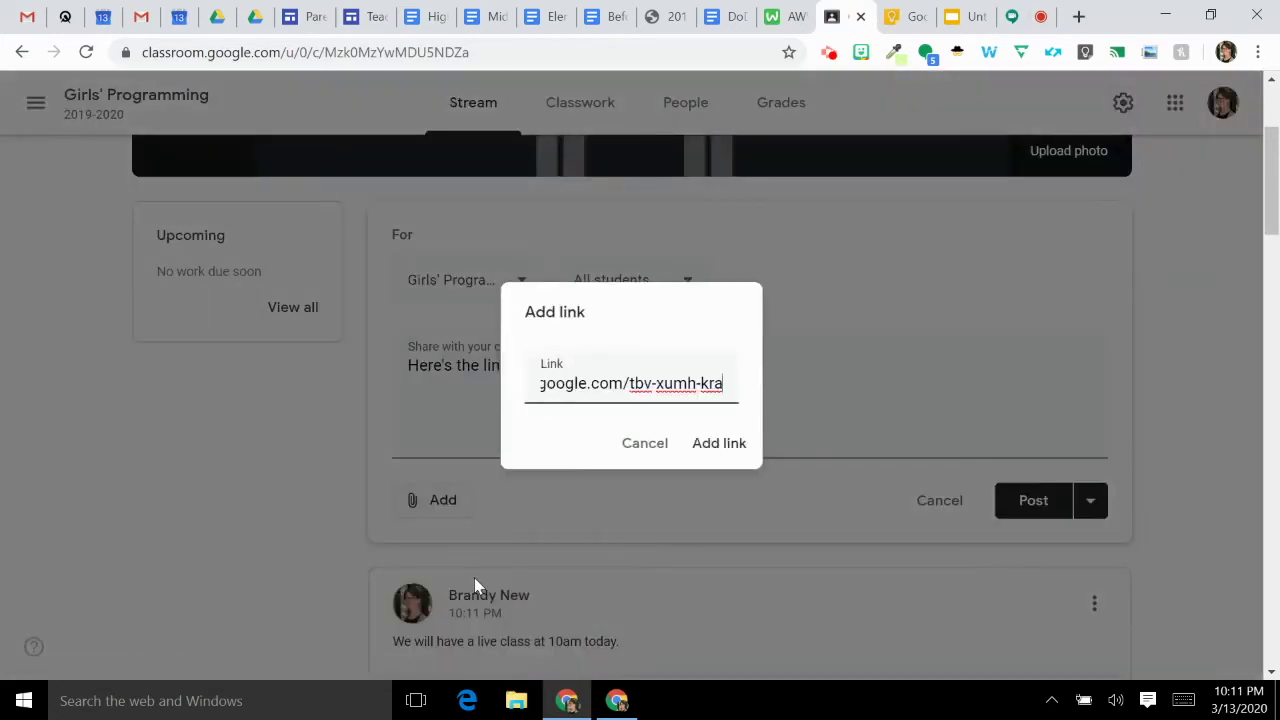
right_click(608, 392)
left_click(672, 517)
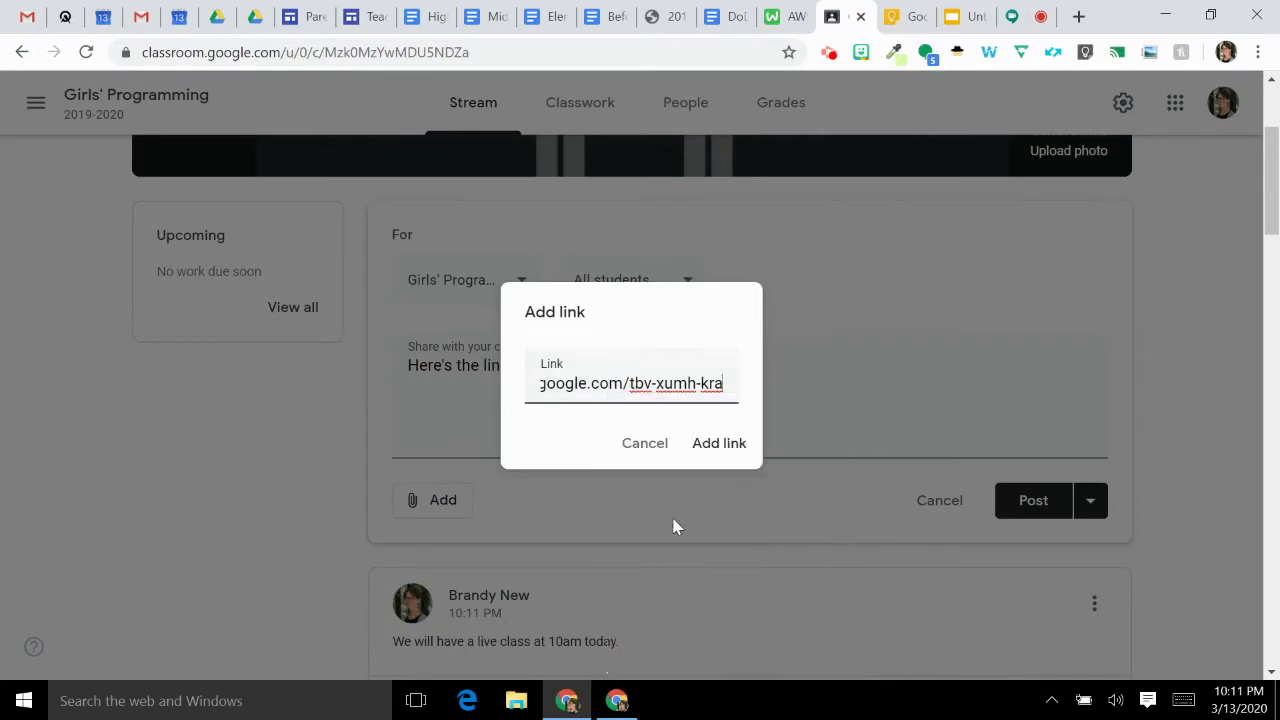
left_click(726, 459)
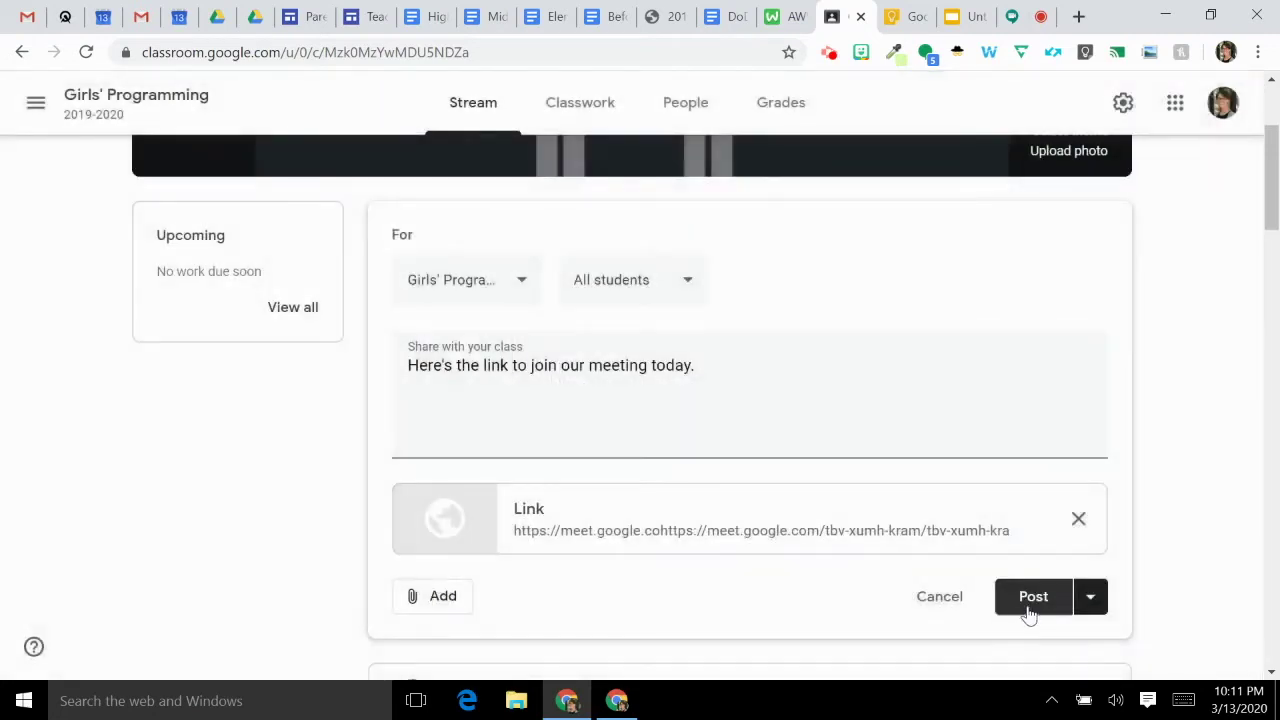
left_click(1030, 600)
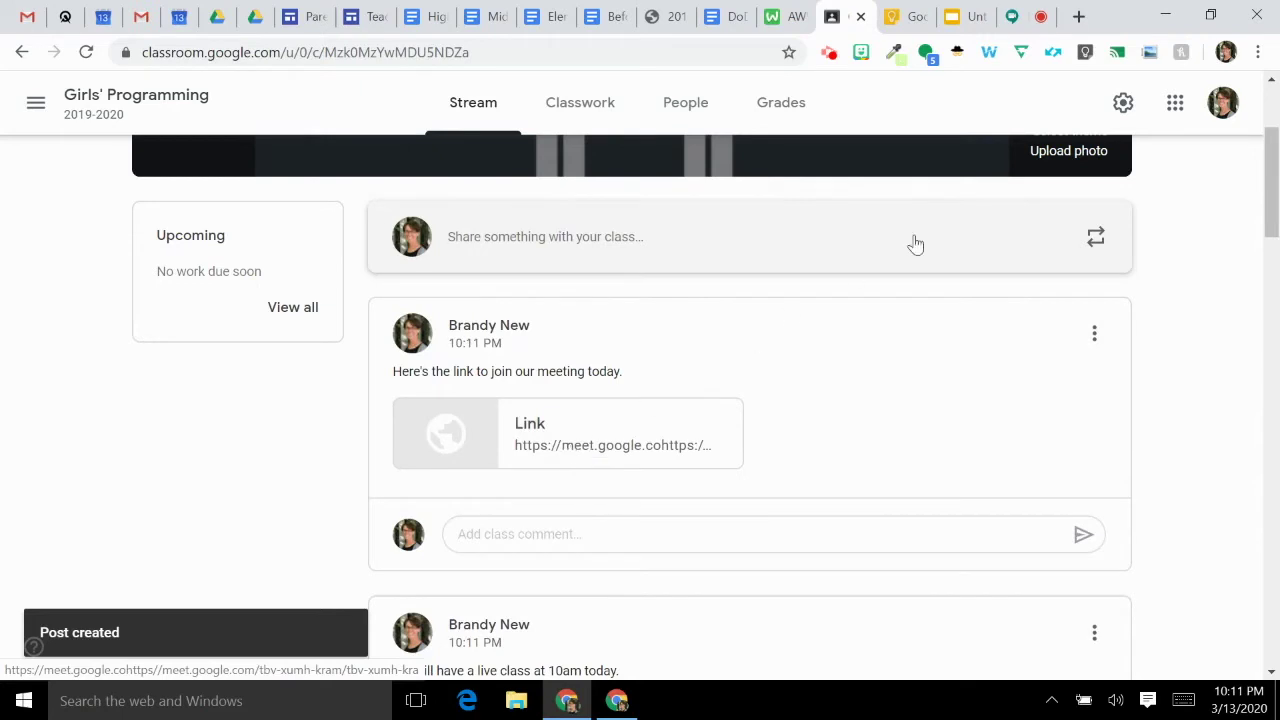
- Return to the Google Meet call, dismiss the Add others details, and turn the microphone off and back on
left_click(1012, 16)
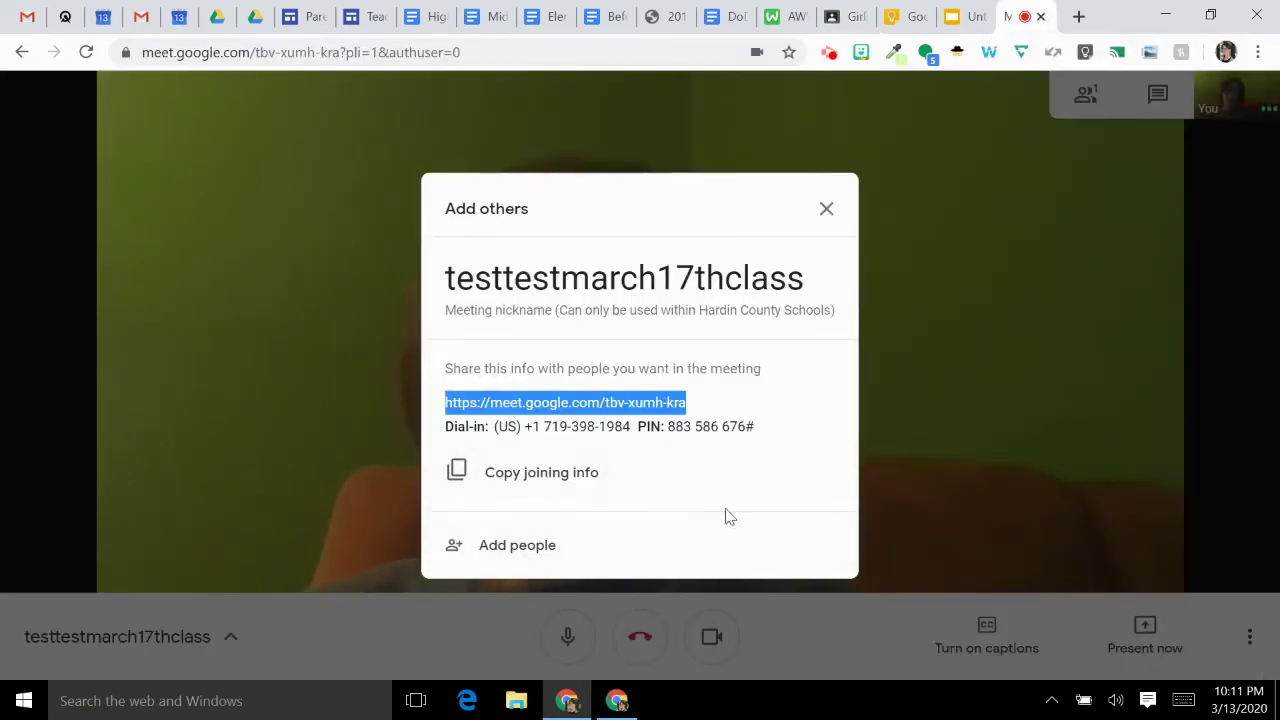
left_click(828, 210)
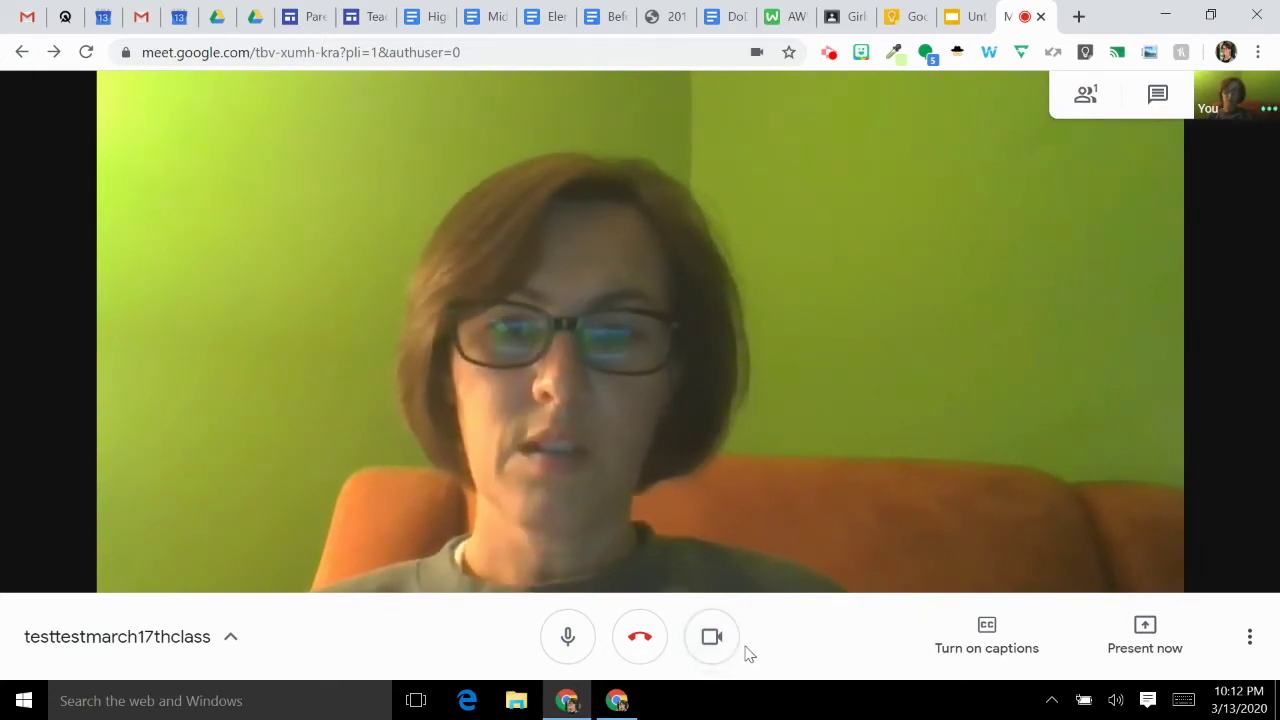
left_click(569, 640)
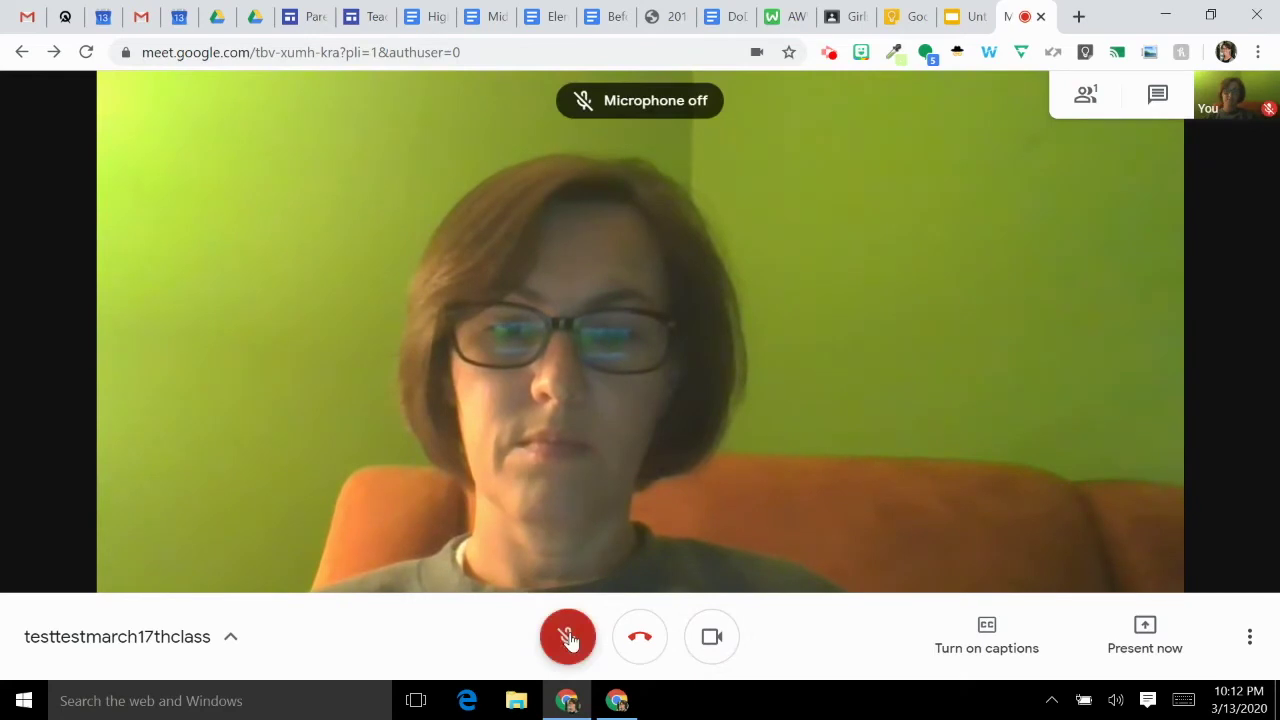
left_click(567, 640)
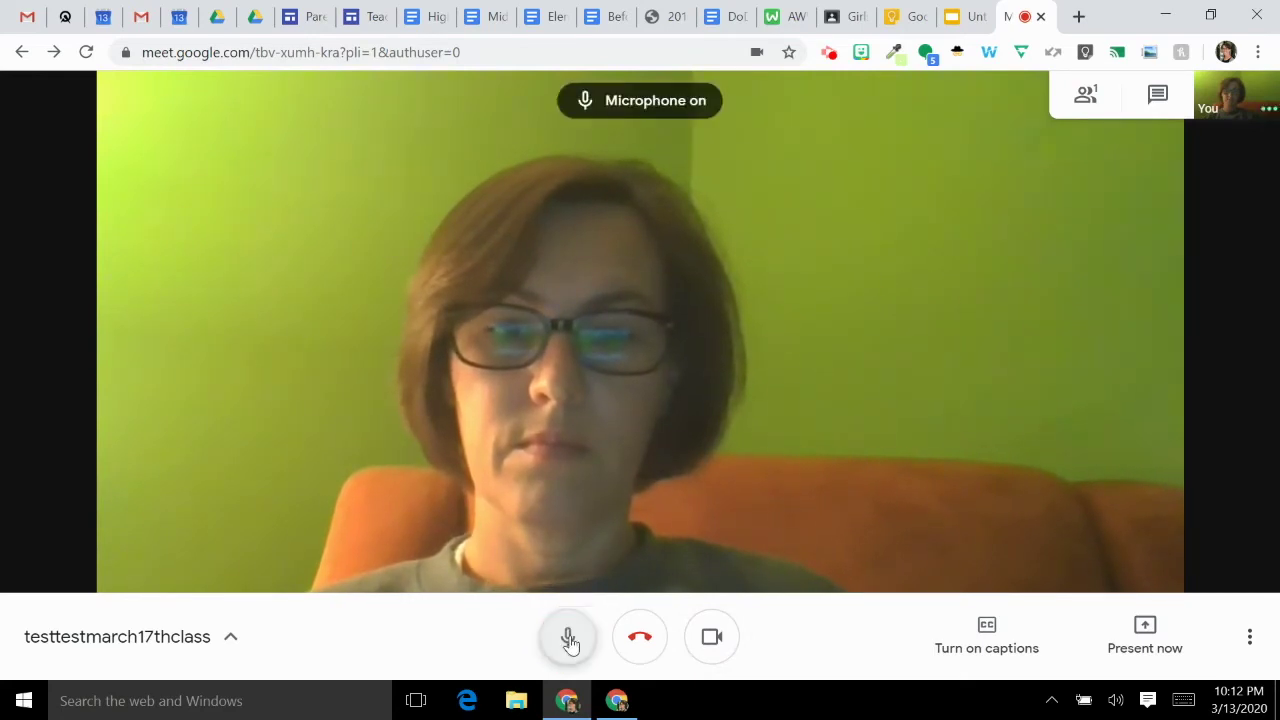
- Turn the meeting camera off and back on
left_click(720, 642)
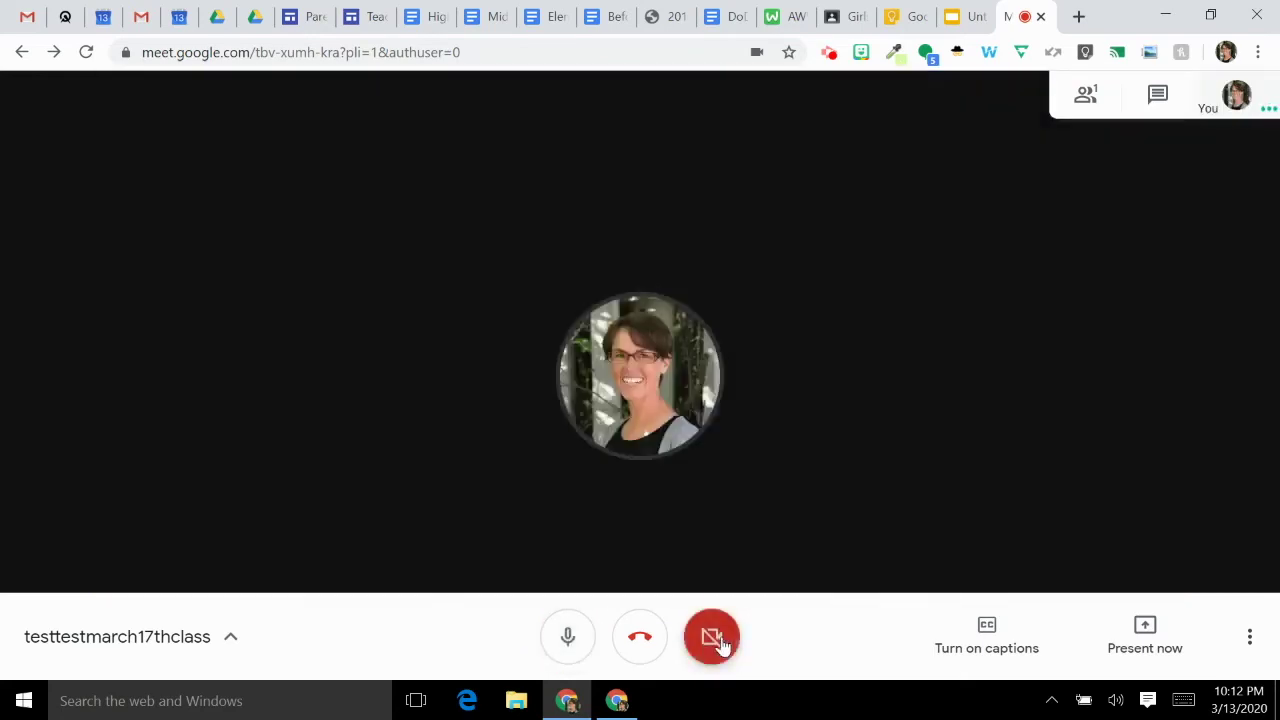
left_click(718, 641)
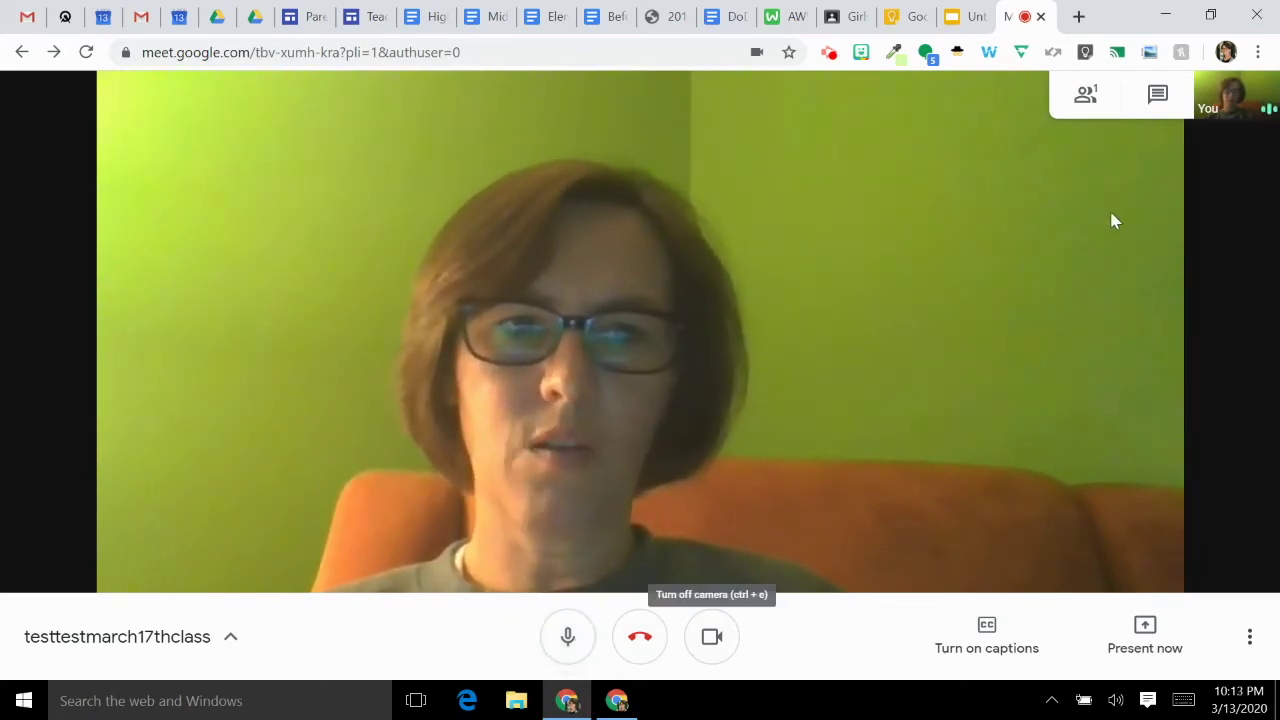
- Examine the meeting's participant list and the chat with its message field, and close the side panel
left_click(1087, 100)
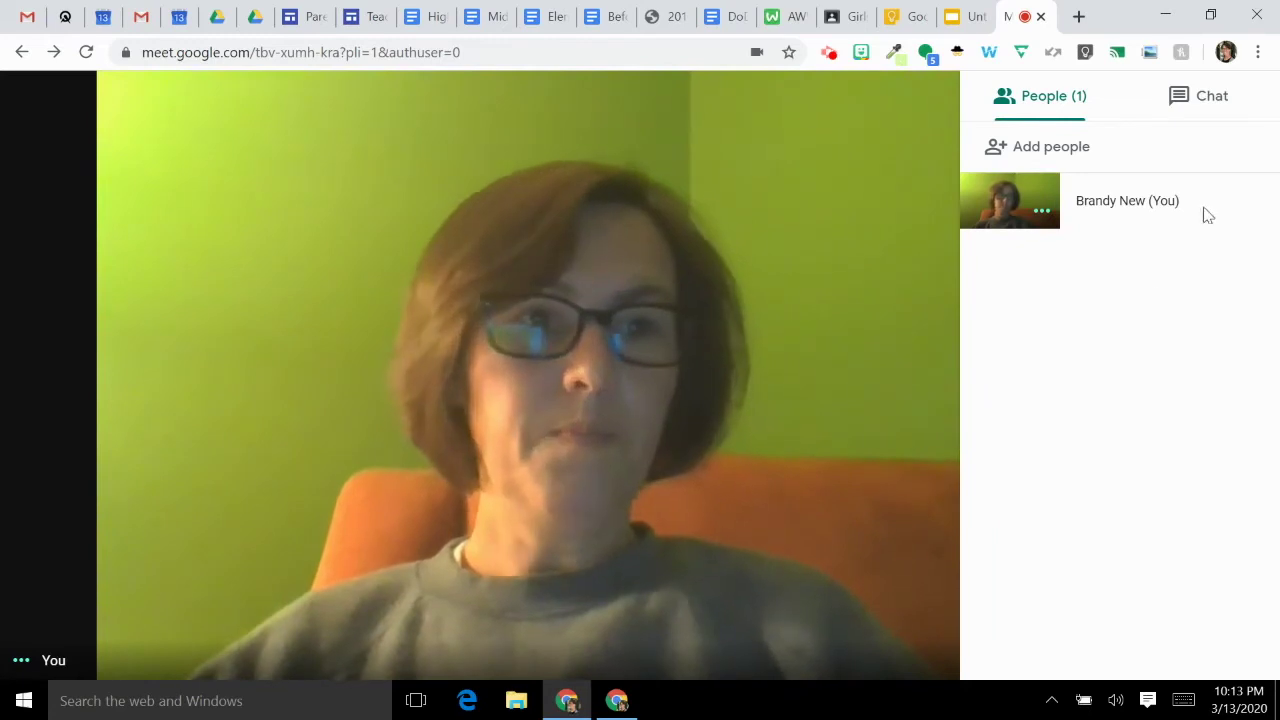
left_click(1195, 113)
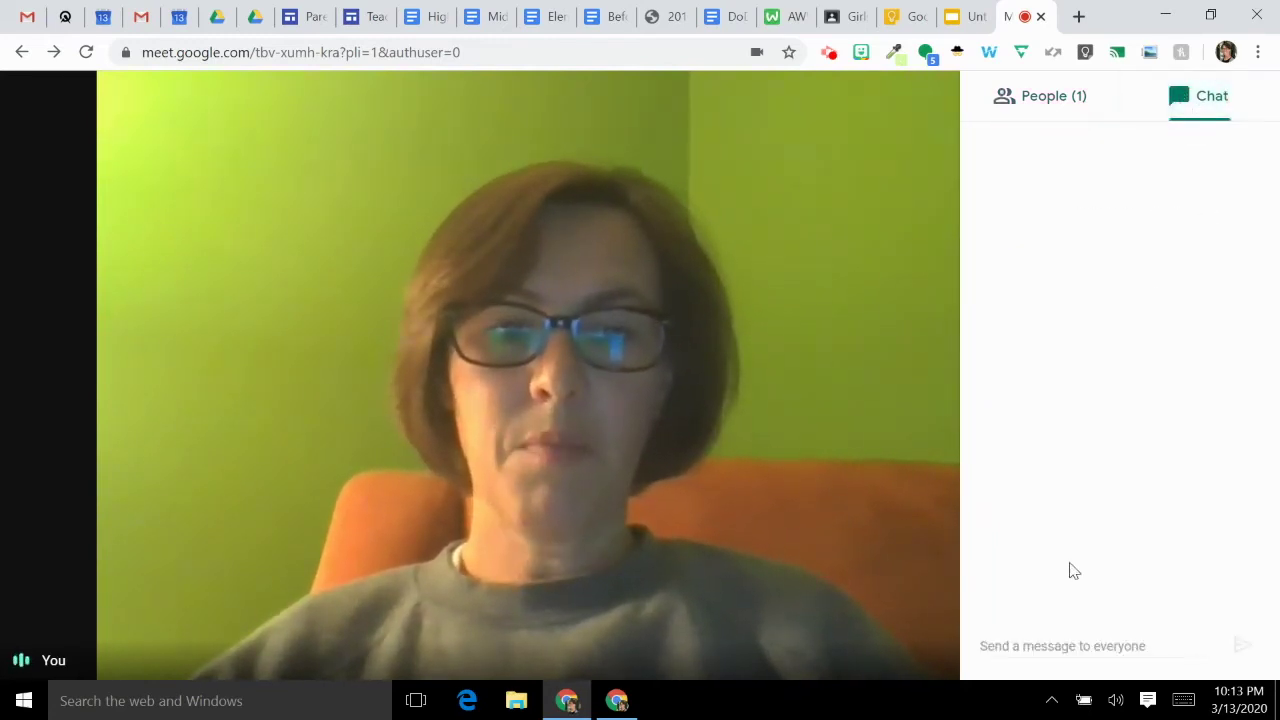
left_click(1055, 643)
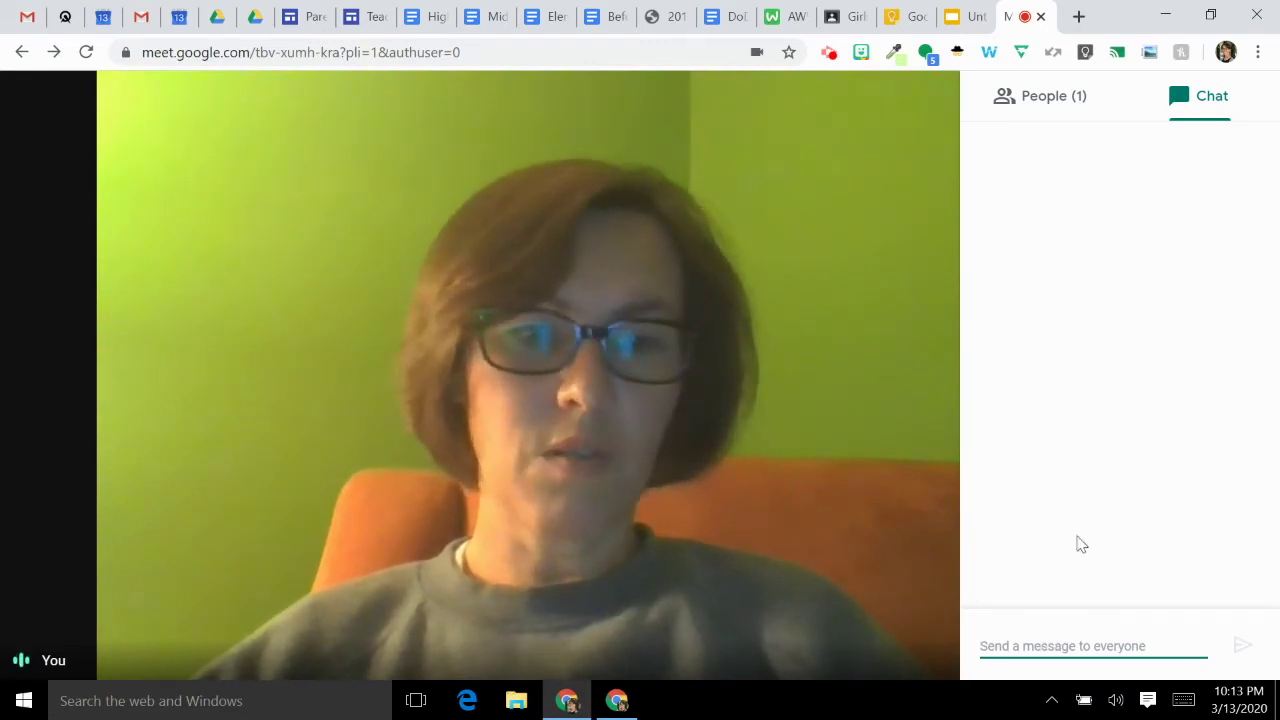
left_click(1033, 105)
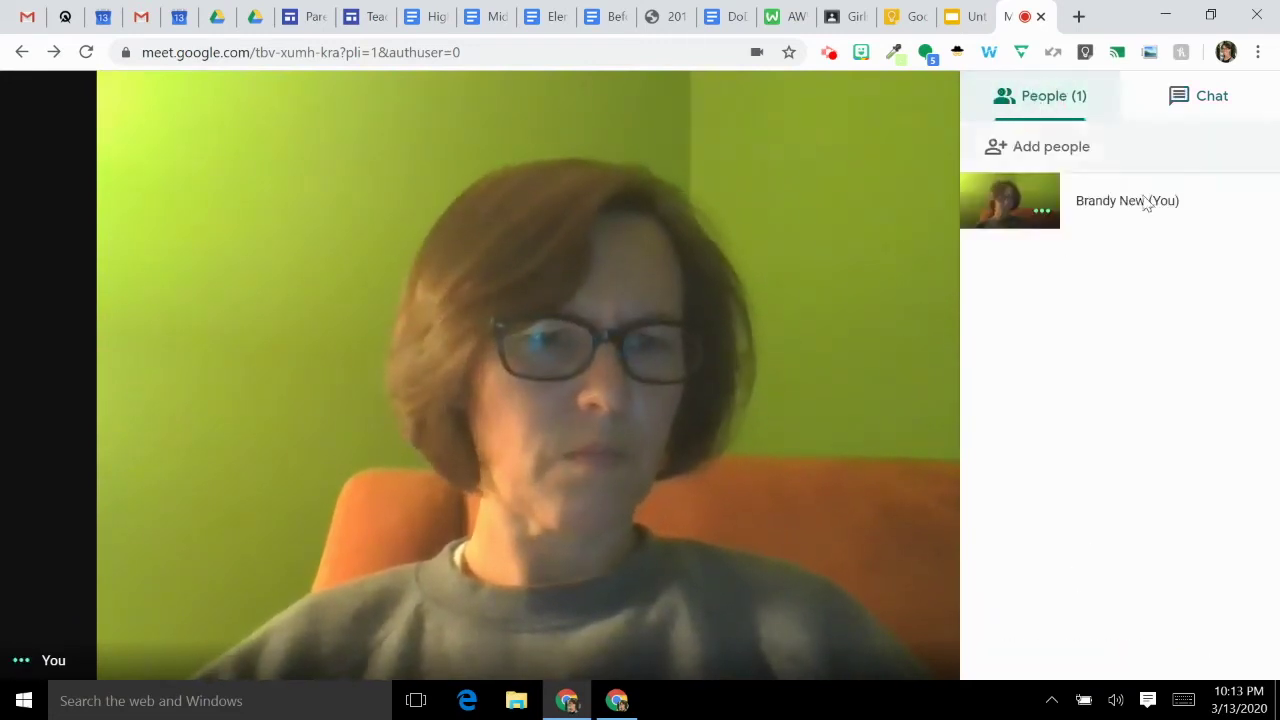
left_click(1195, 115)
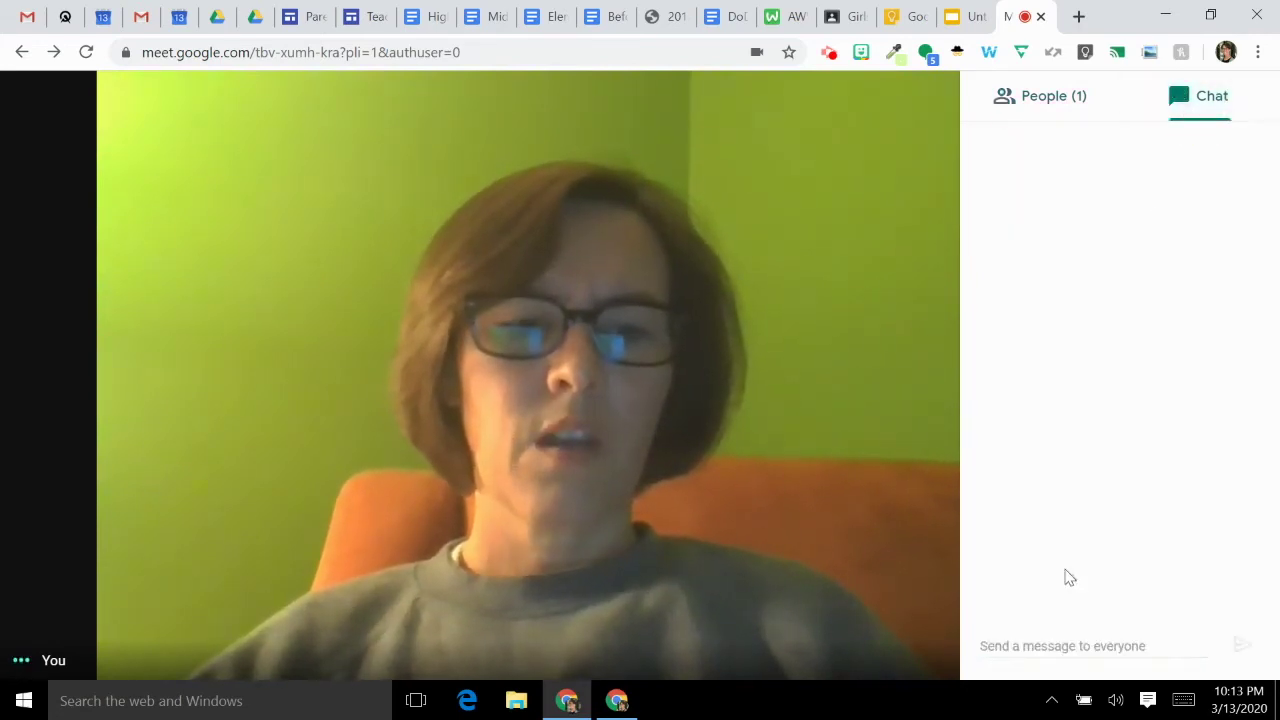
left_click(1049, 646)
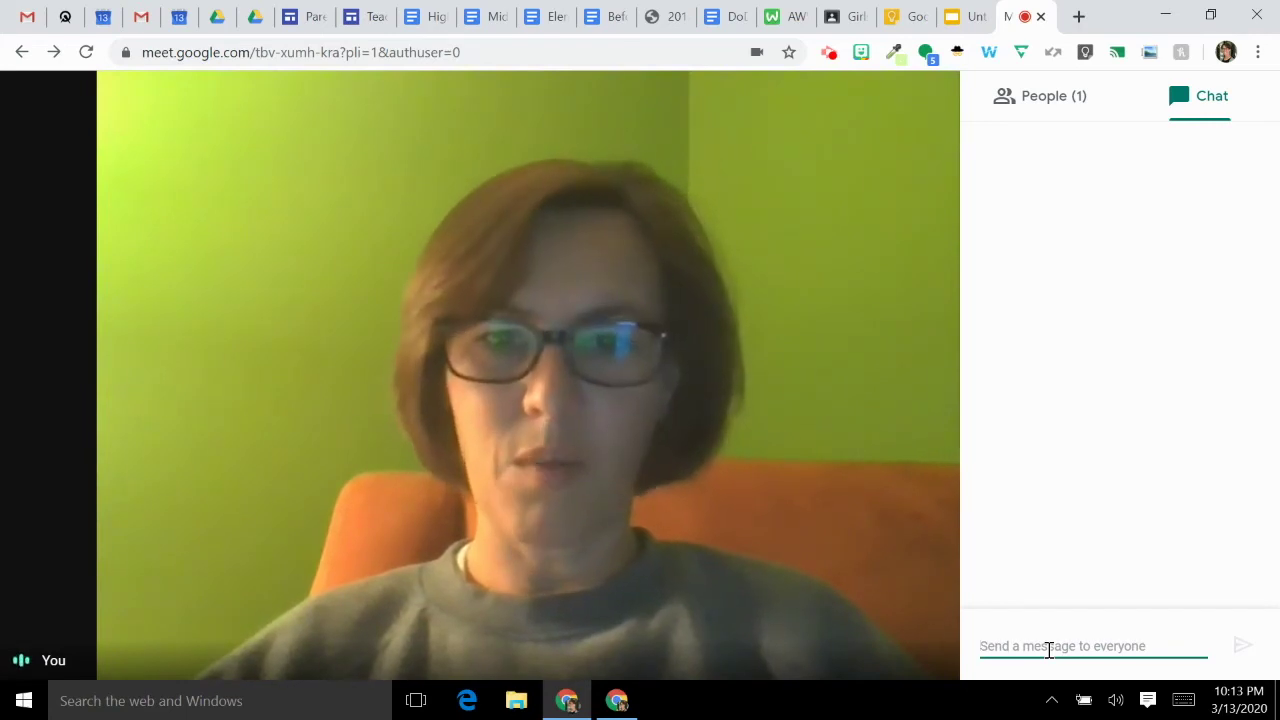
left_click(1176, 115)
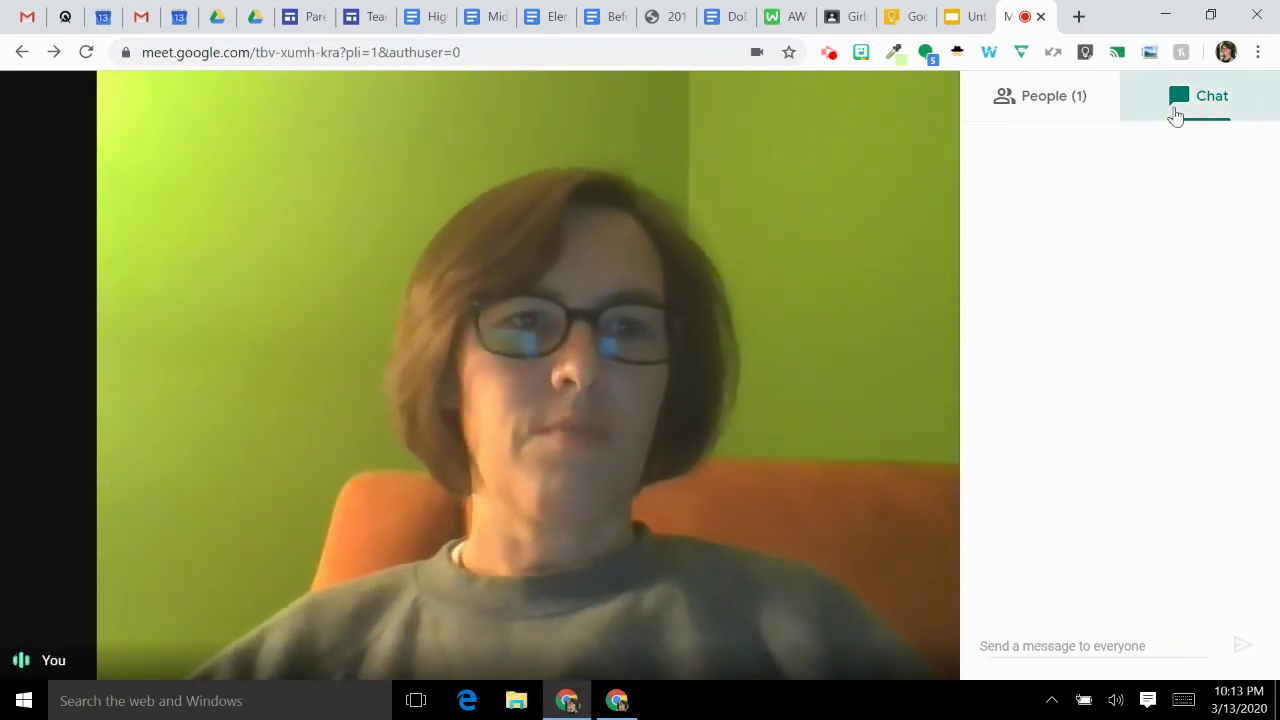
left_click(1074, 103)
left_click(923, 163)
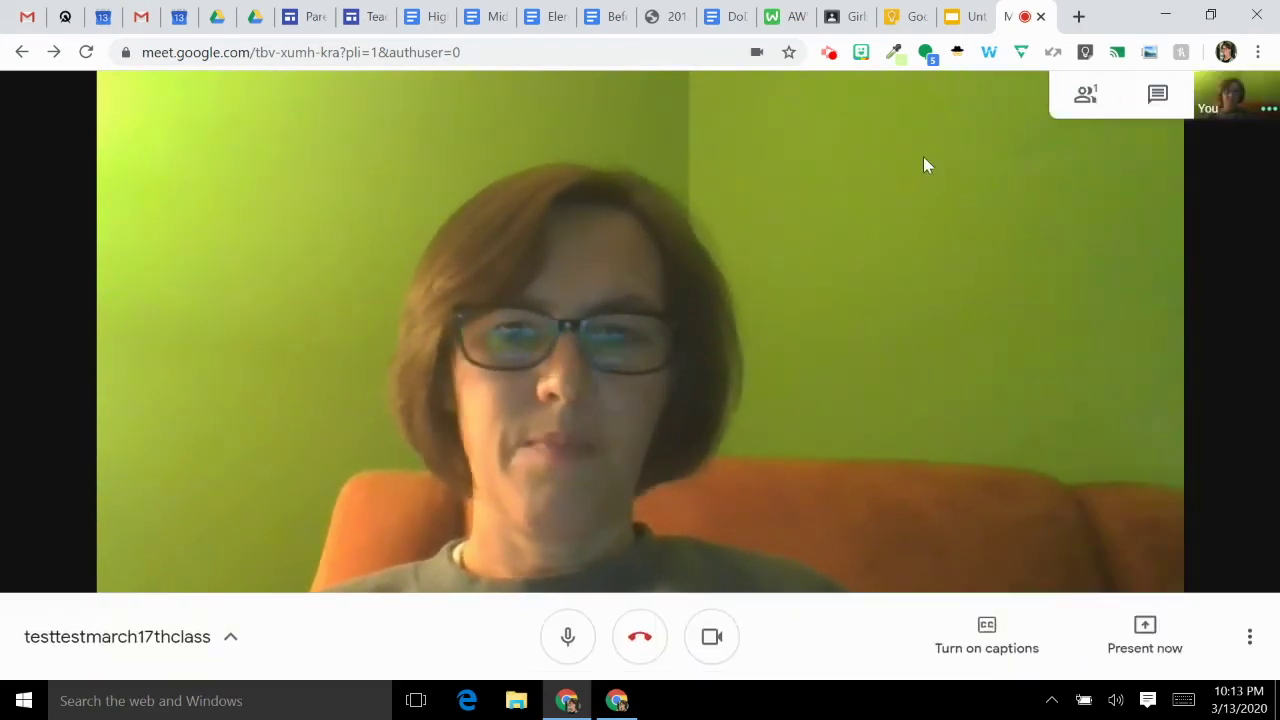
- Start recording the meeting and accept the participant consent notice
left_click(1250, 656)
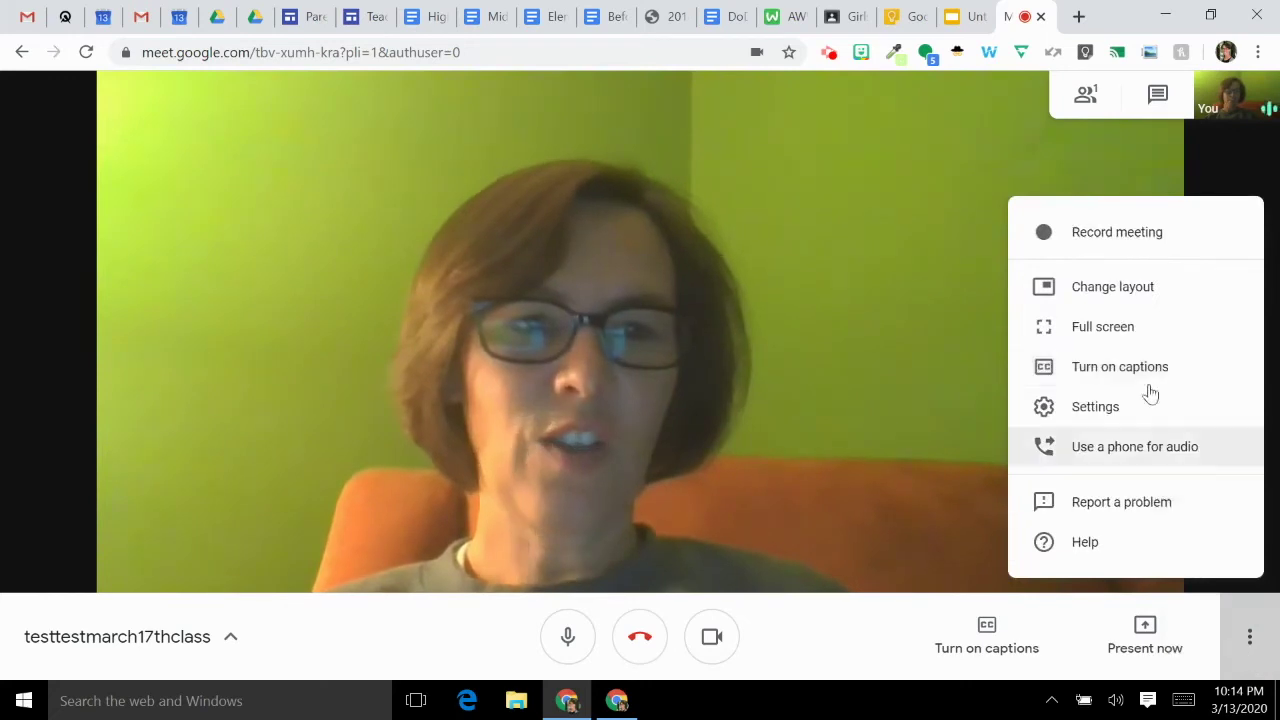
left_click(1119, 240)
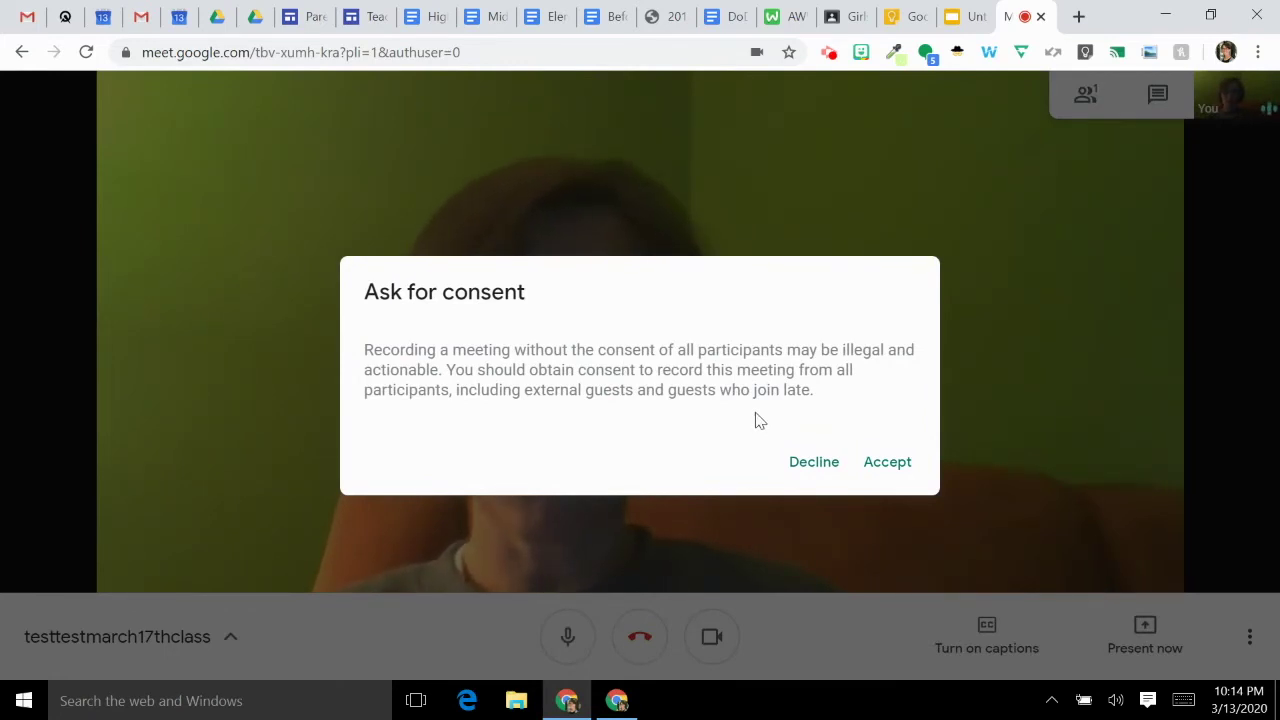
left_click(884, 472)
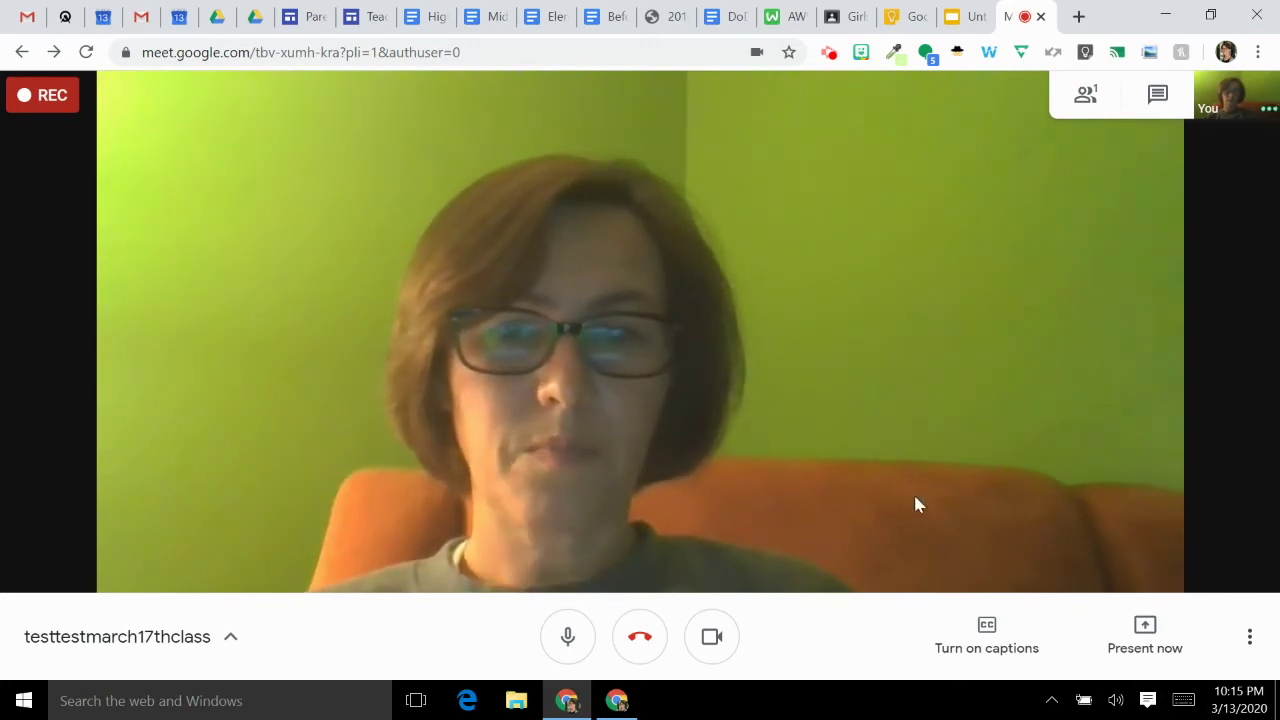
- Present the entire screen to everyone in the meeting
left_click(1138, 651)
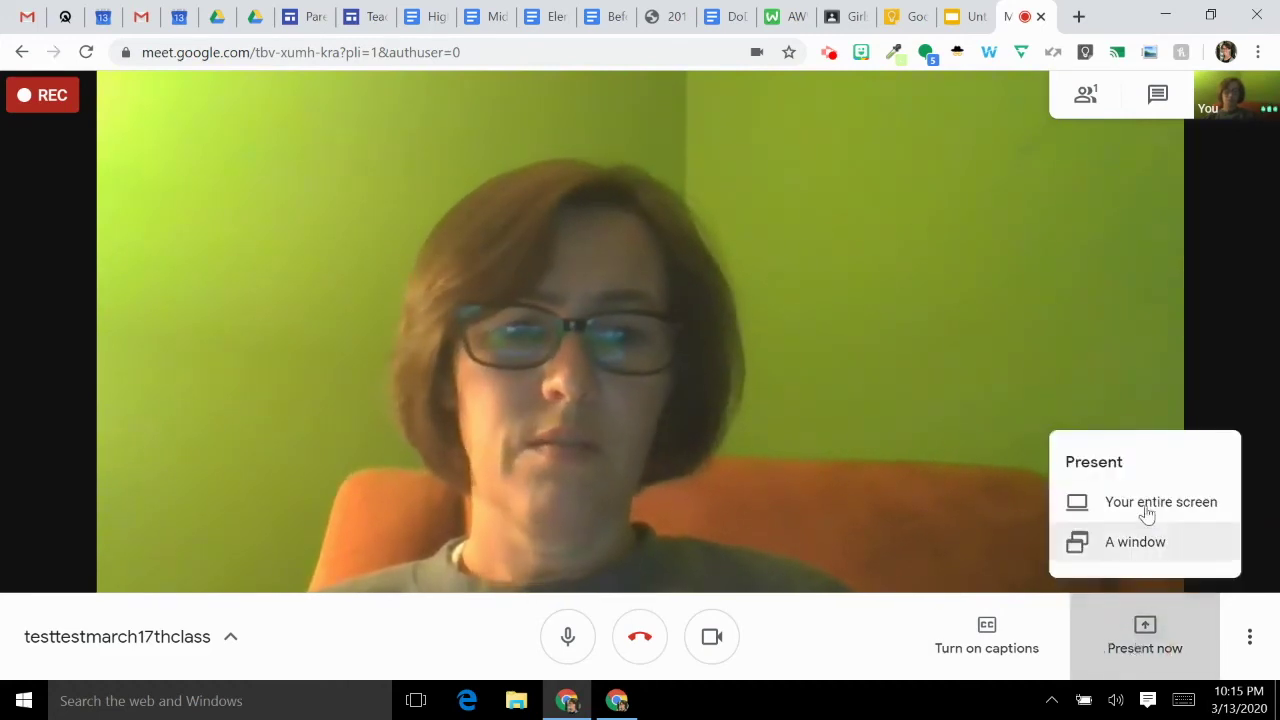
left_click(1147, 504)
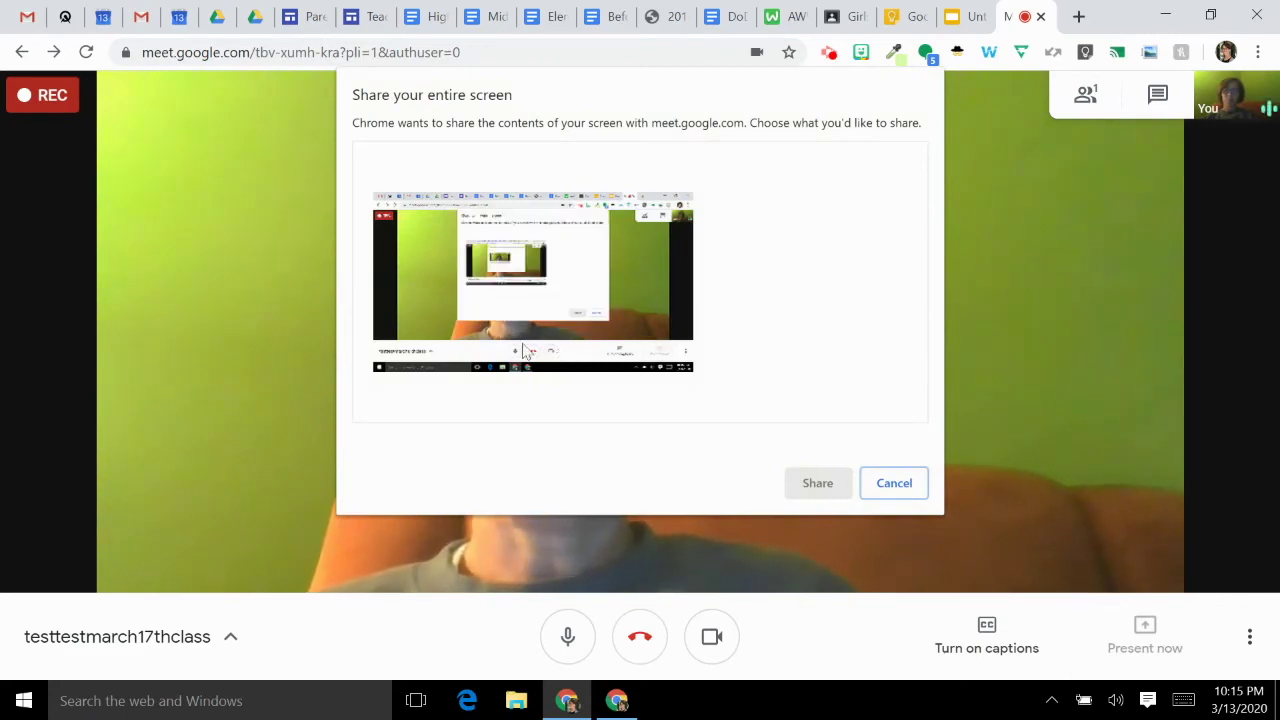
left_click(625, 381)
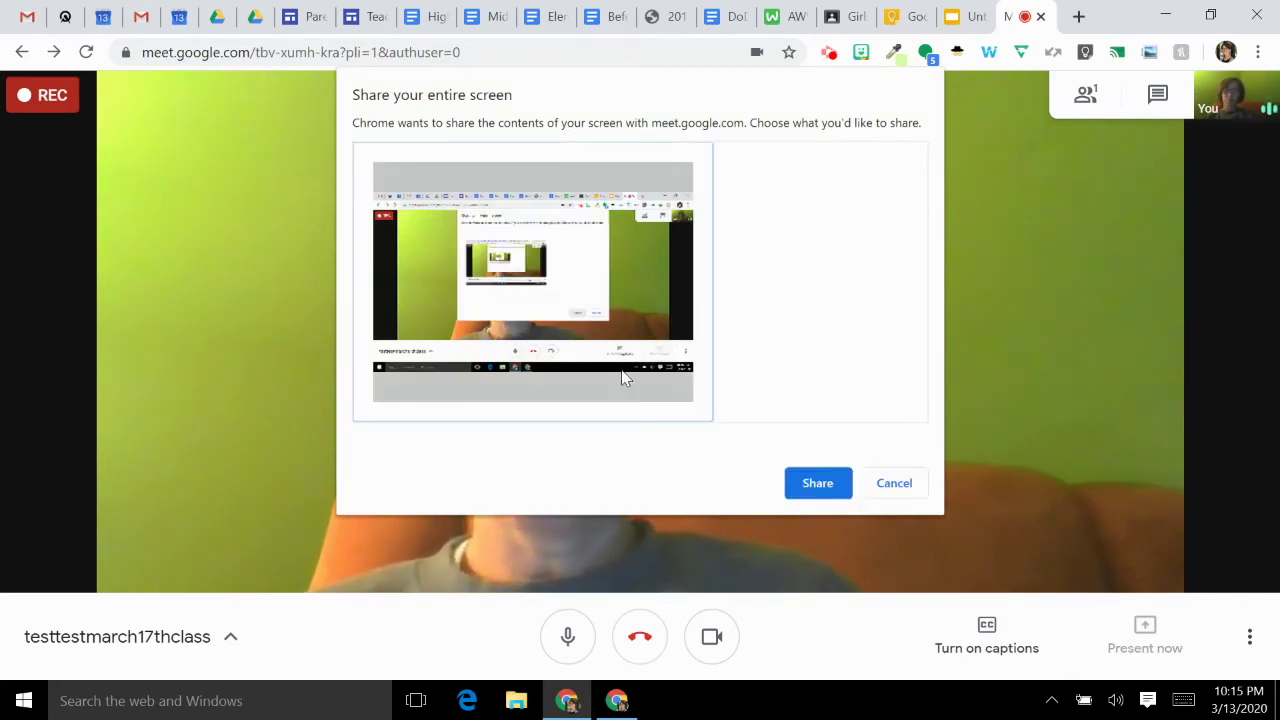
left_click(817, 485)
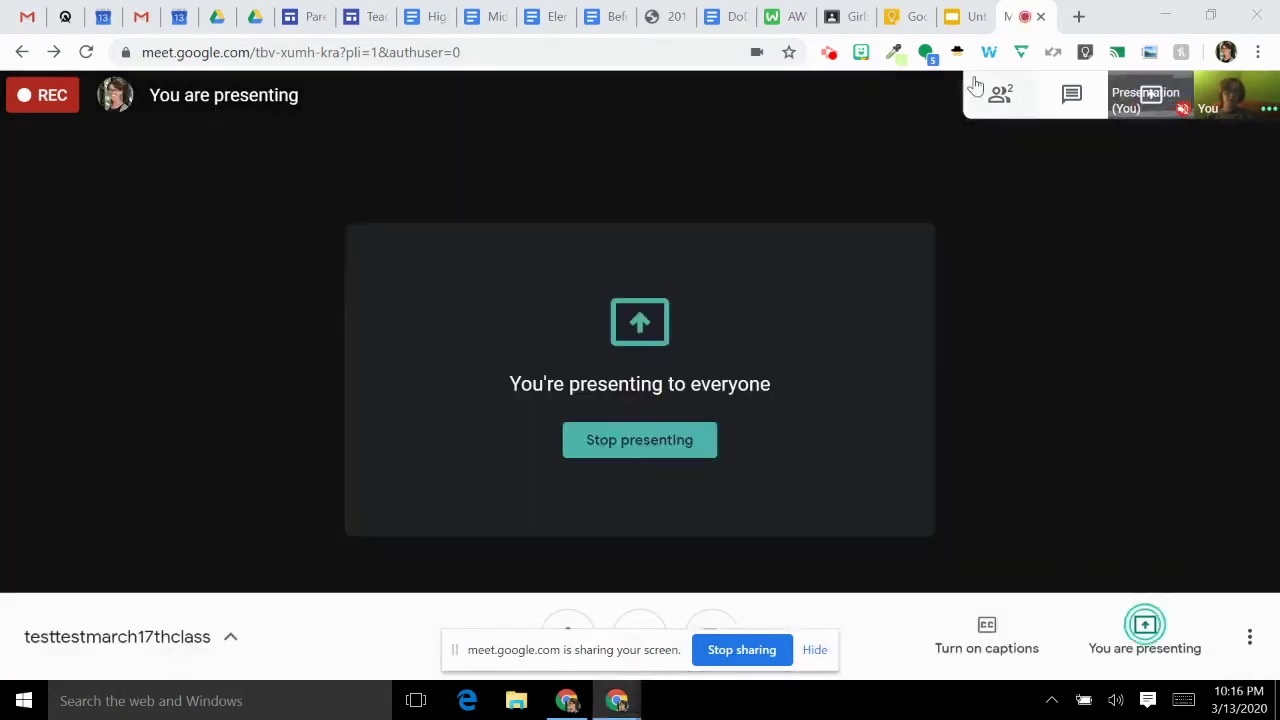
- Switch to the untitled Google Slides presentation and dismiss the presenting notification and the screen recorder toolbar
left_click(952, 24)
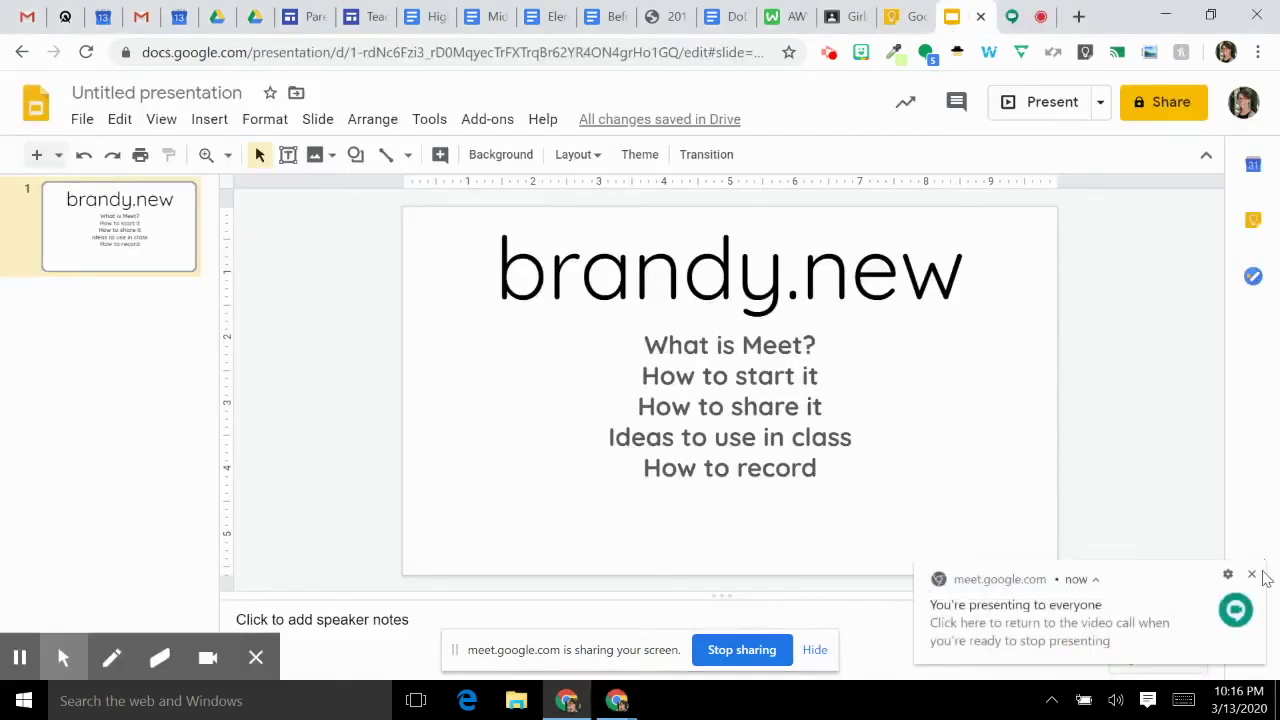
left_click(1251, 575)
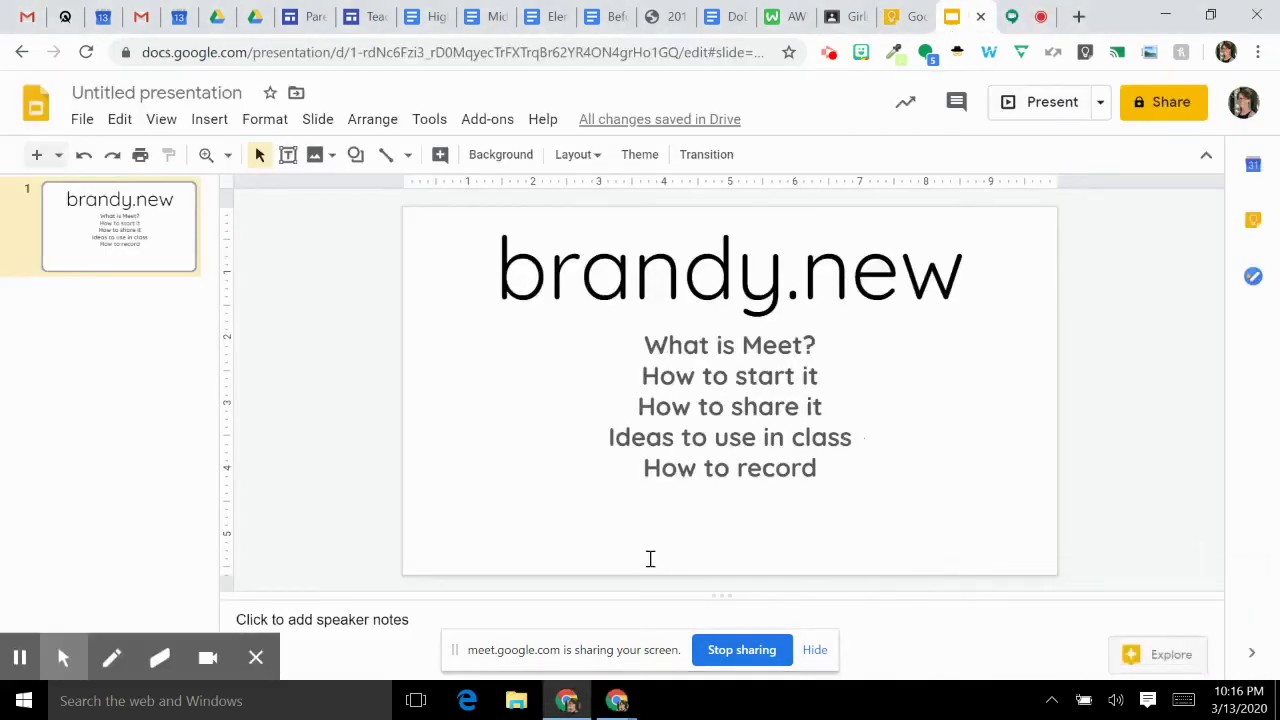
left_click(258, 660)
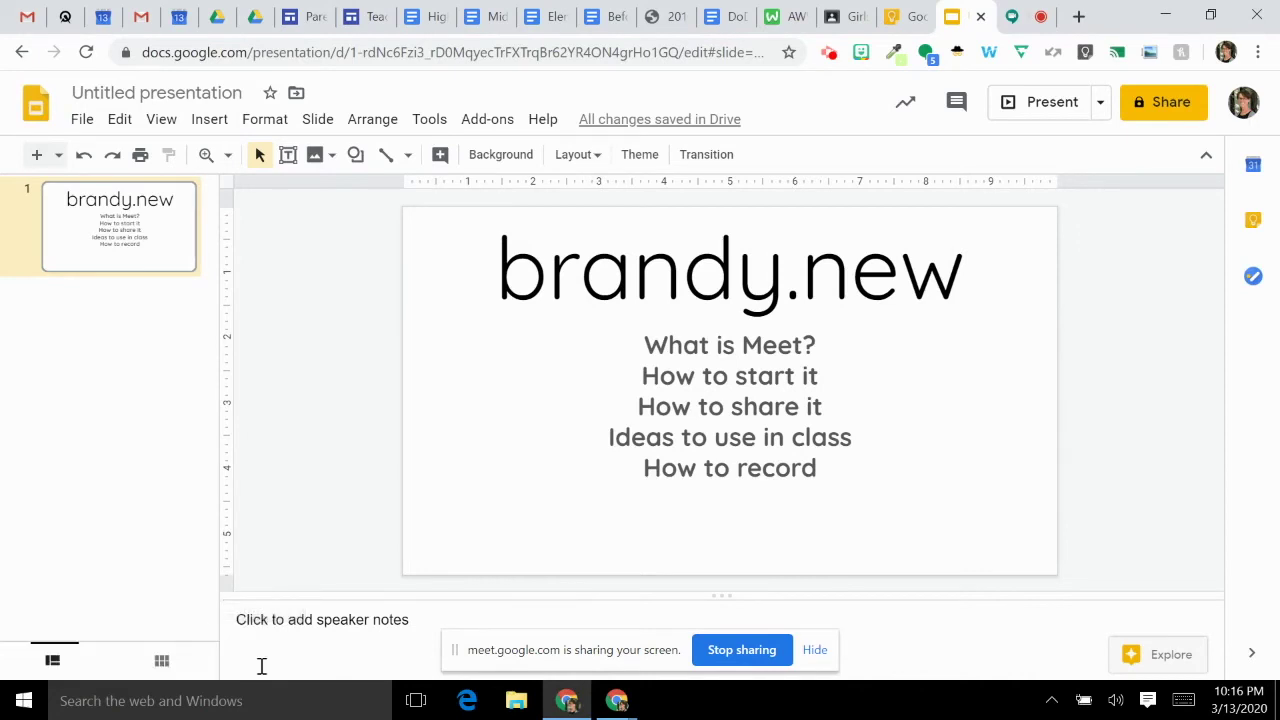
- Open the chat in the Google Meet call, return to the Google Slides presentation and dismiss the presenting notification
left_click(1015, 22)
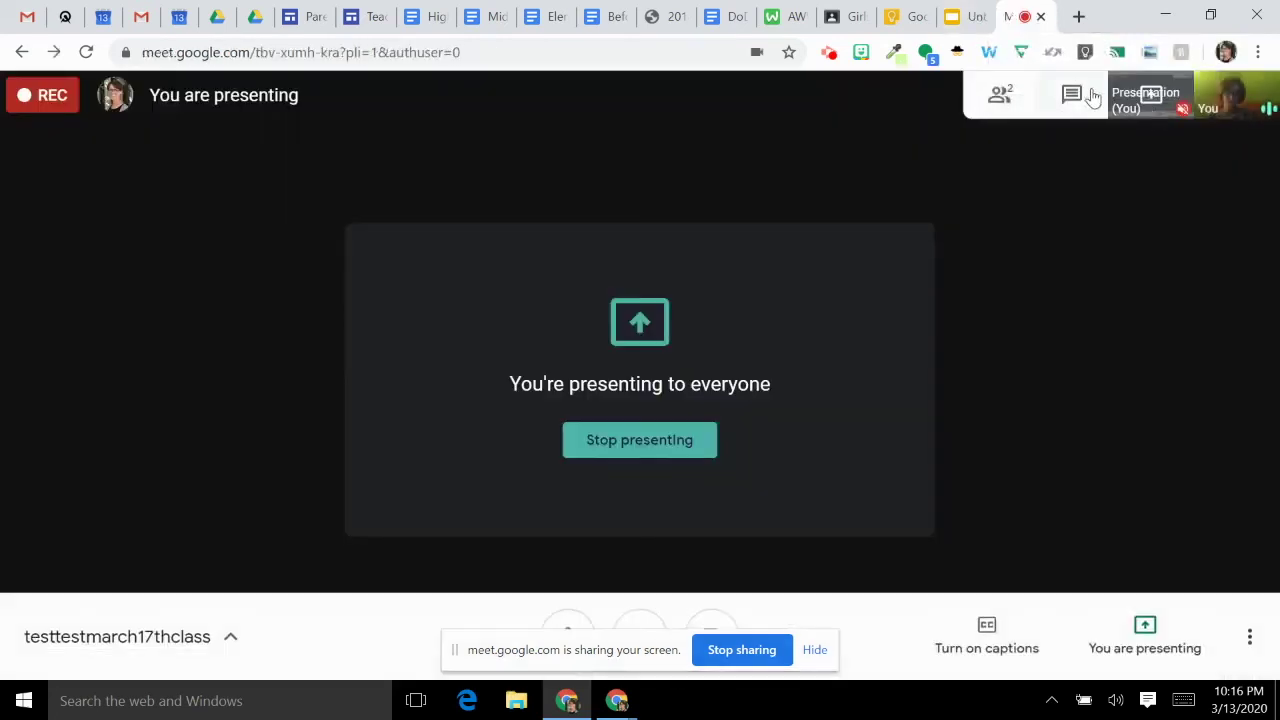
left_click(1071, 94)
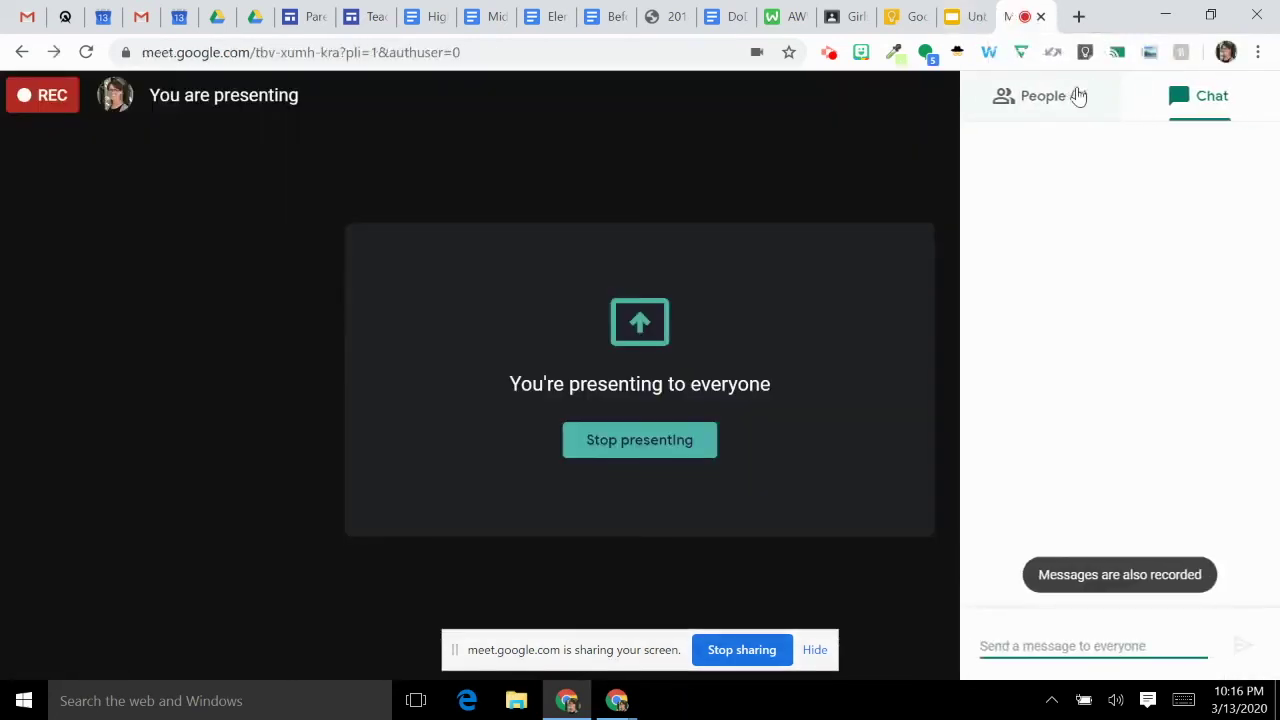
left_click(962, 20)
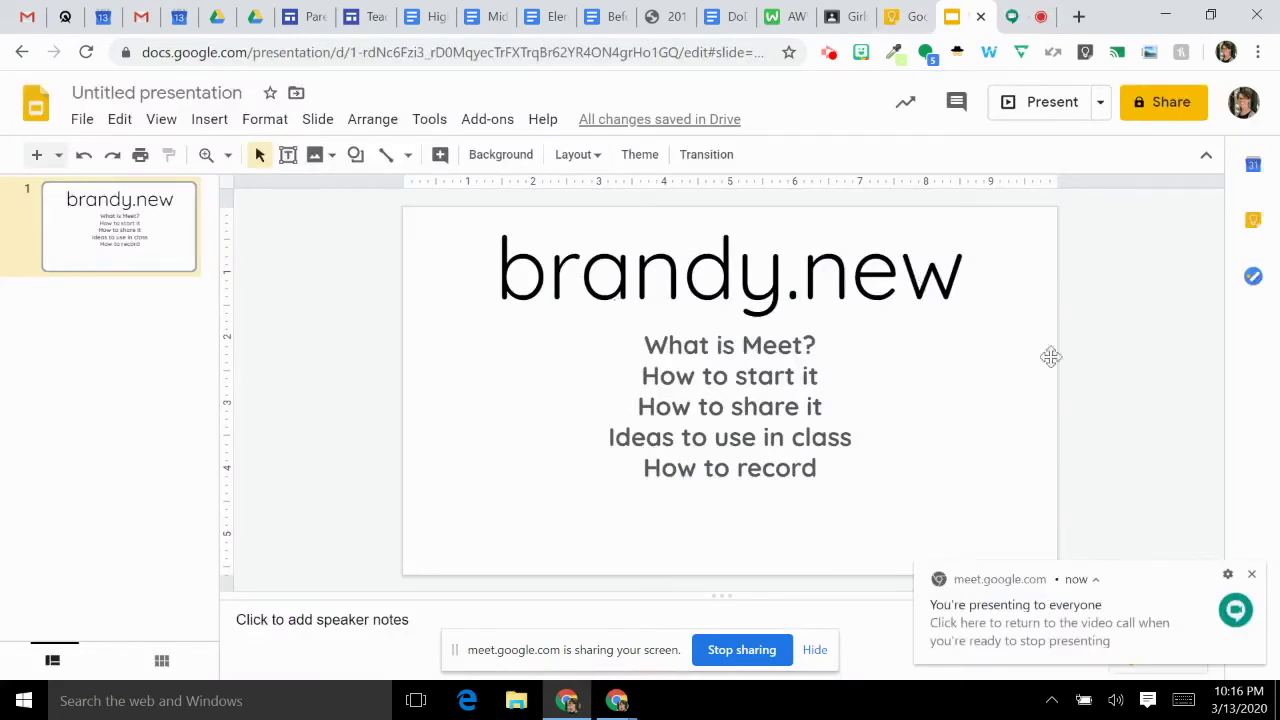
left_click(1253, 577)
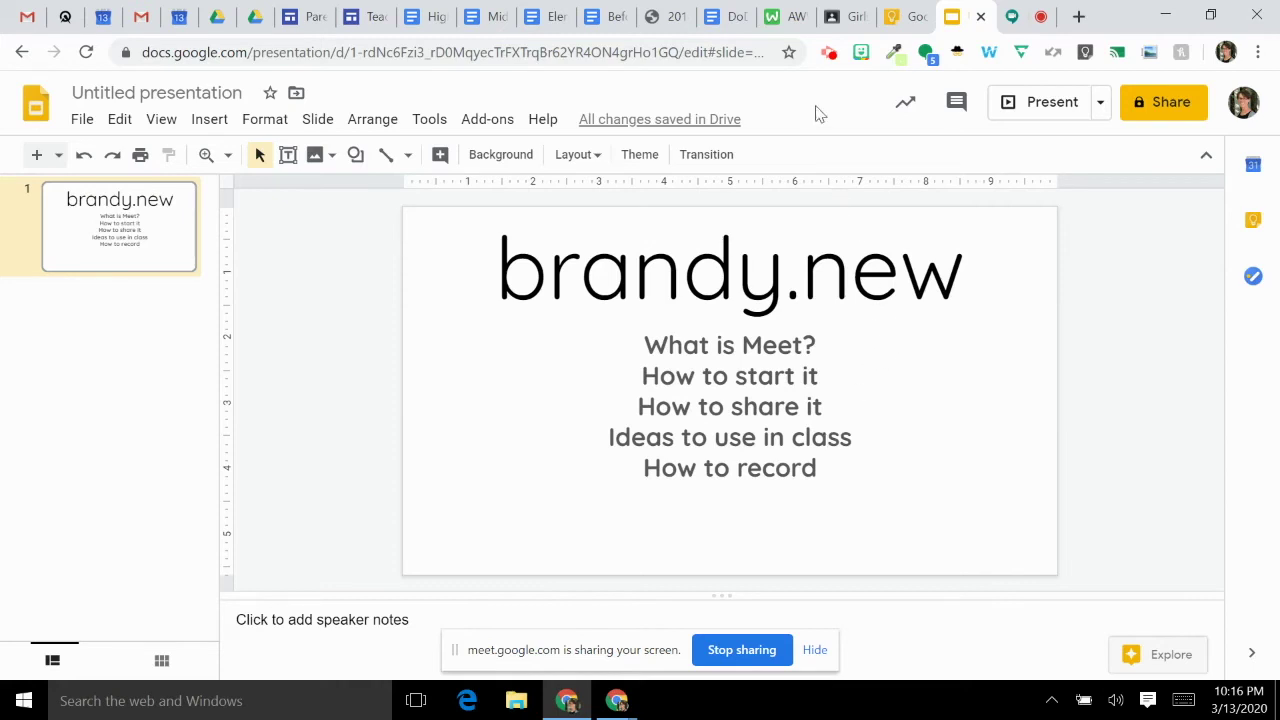
- Switch to the AWW web whiteboard, start a blank drawing board and dismiss the screen recorder toolbar
left_click(790, 18)
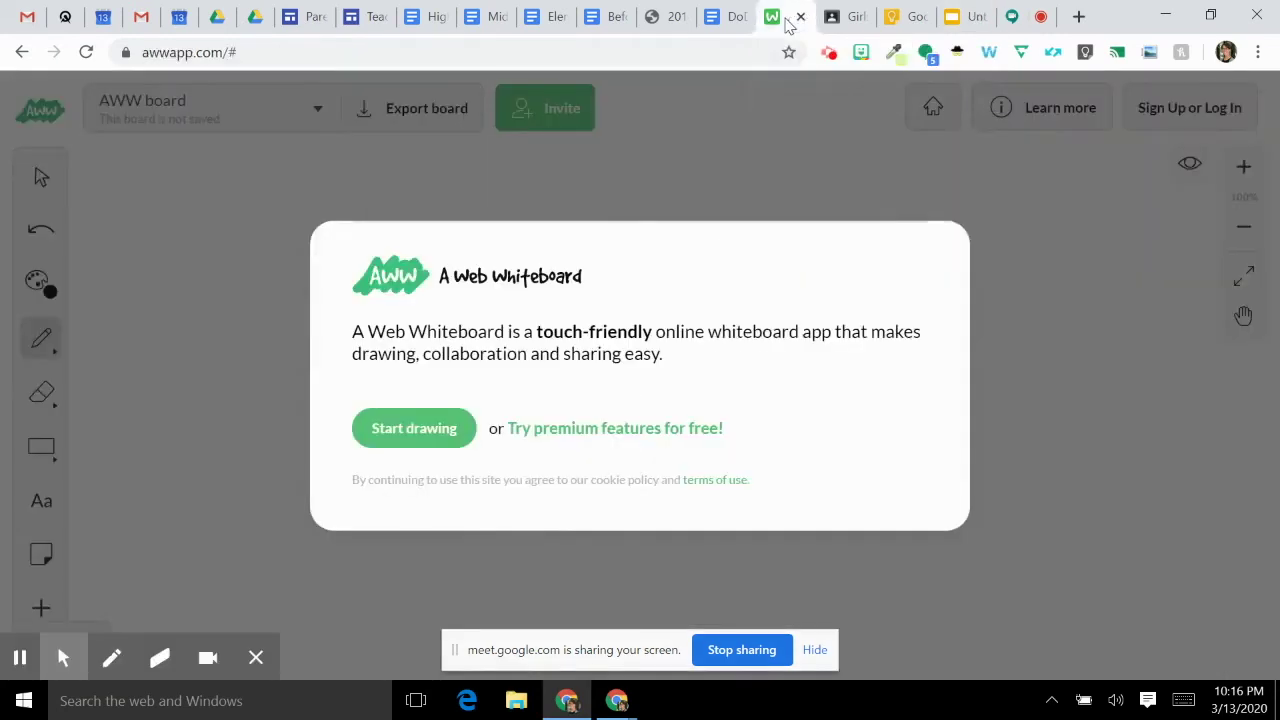
left_click(462, 426)
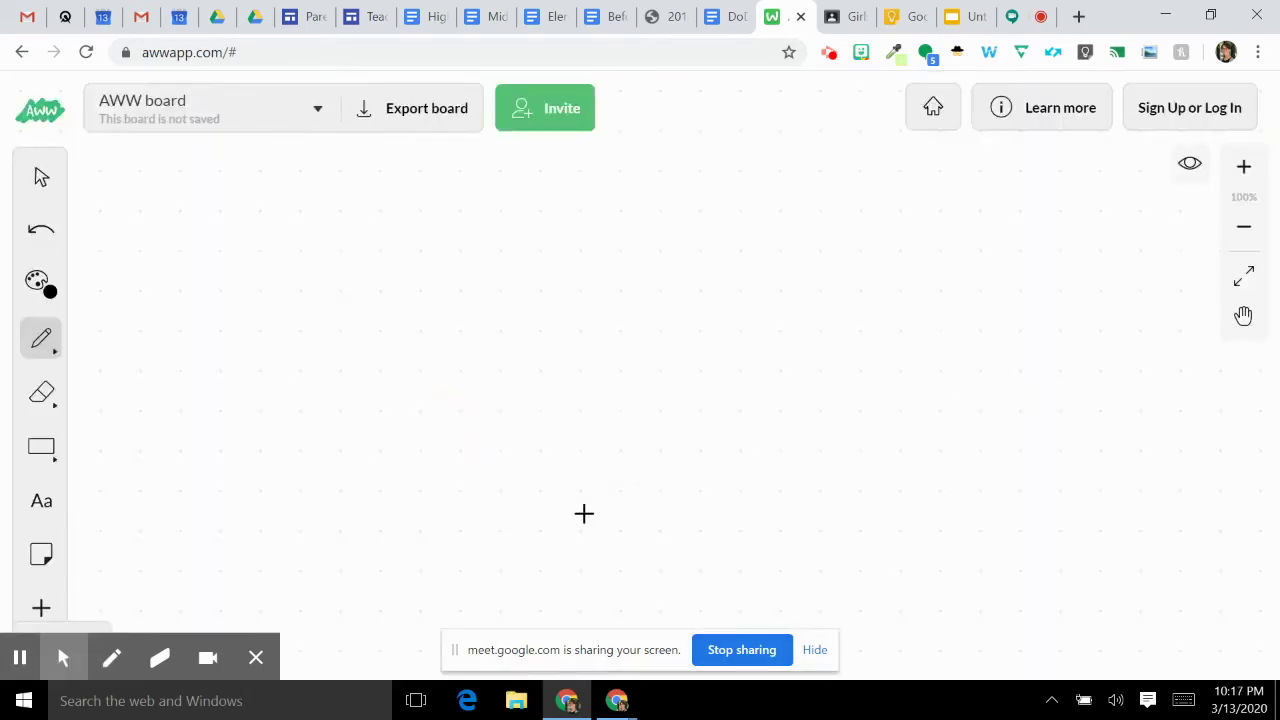
left_click(256, 657)
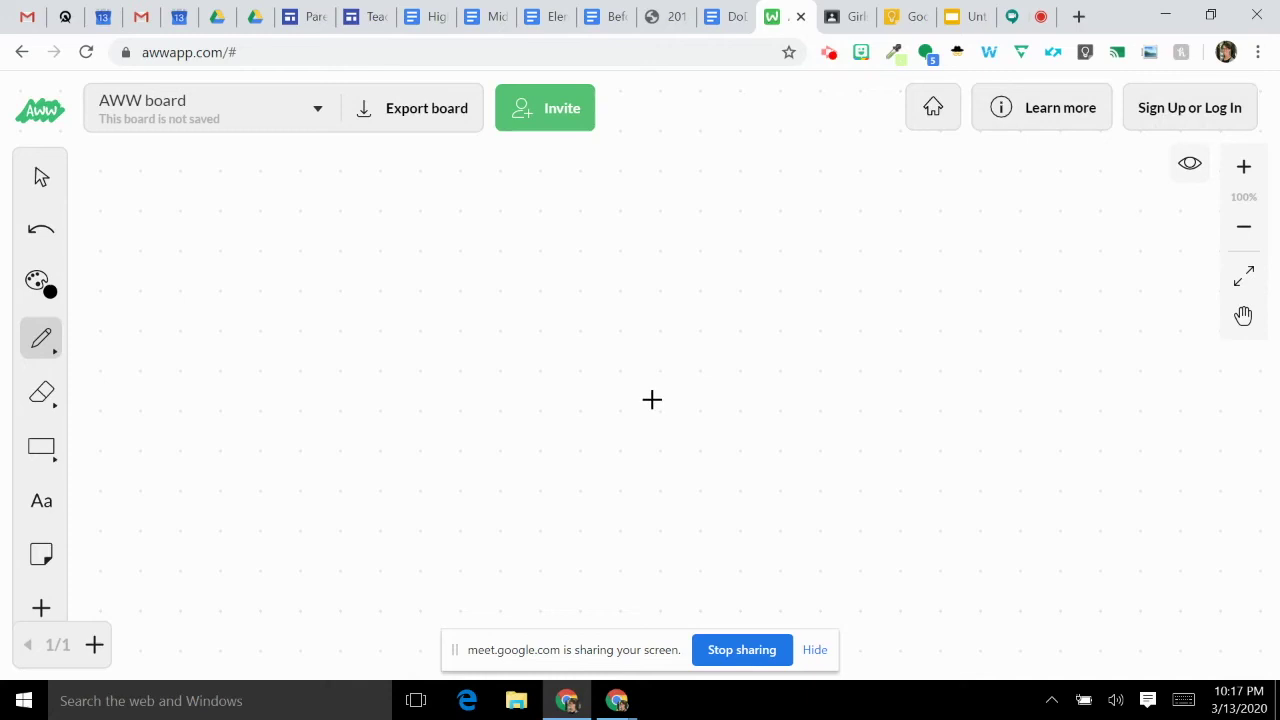
- Handwrite the equation "2 + 2 = 4" across the upper part of the board with the size 1 black pencil
key("p")
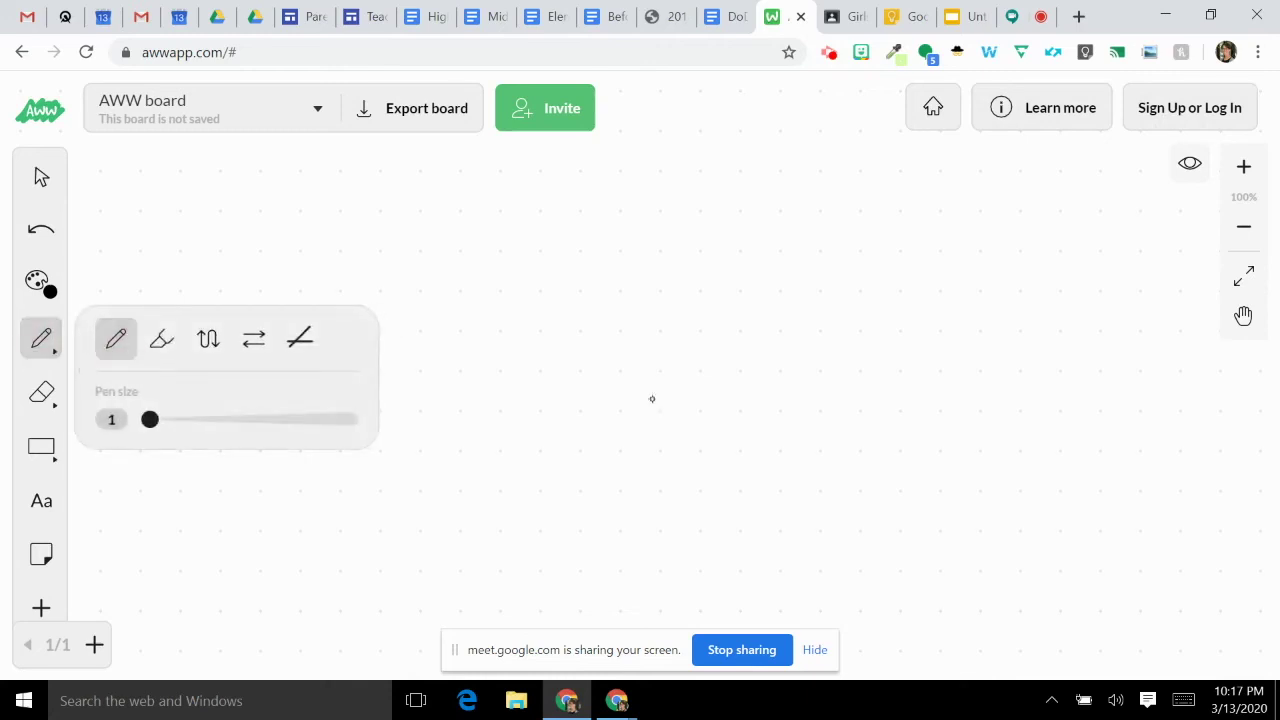
key("c")
key("Escape")
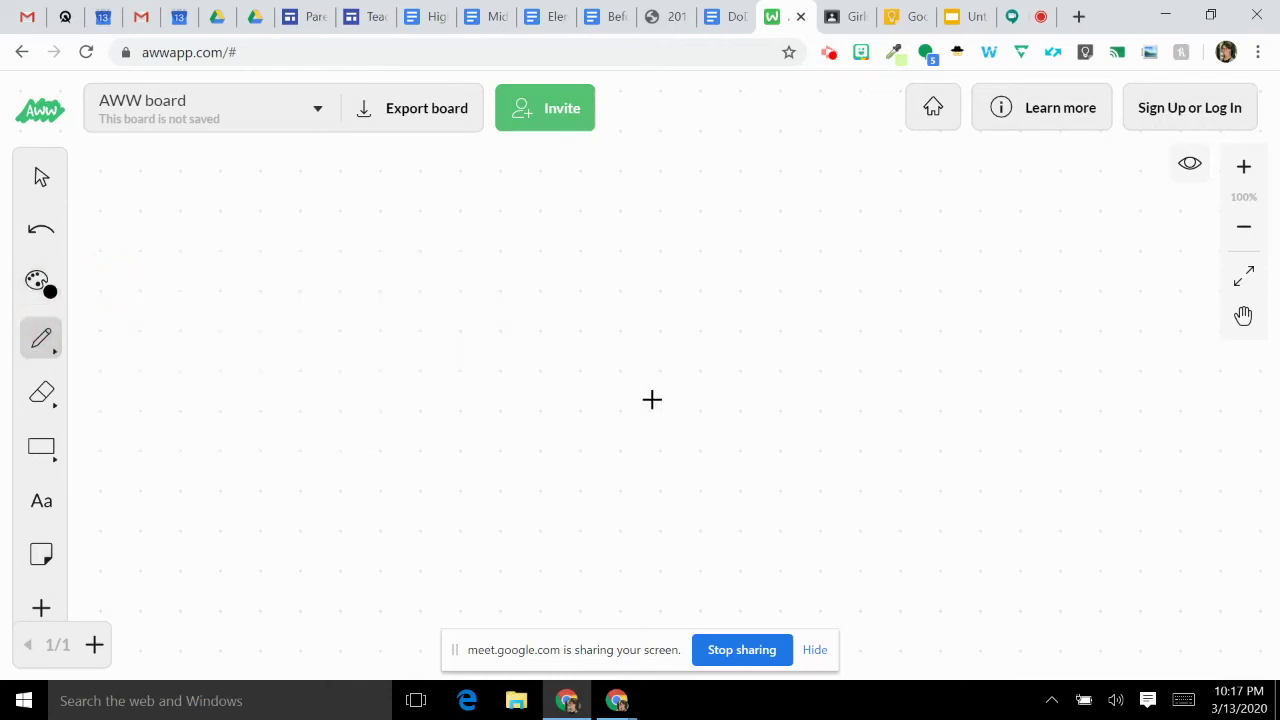
left_click_drag(242, 232, 288, 312)
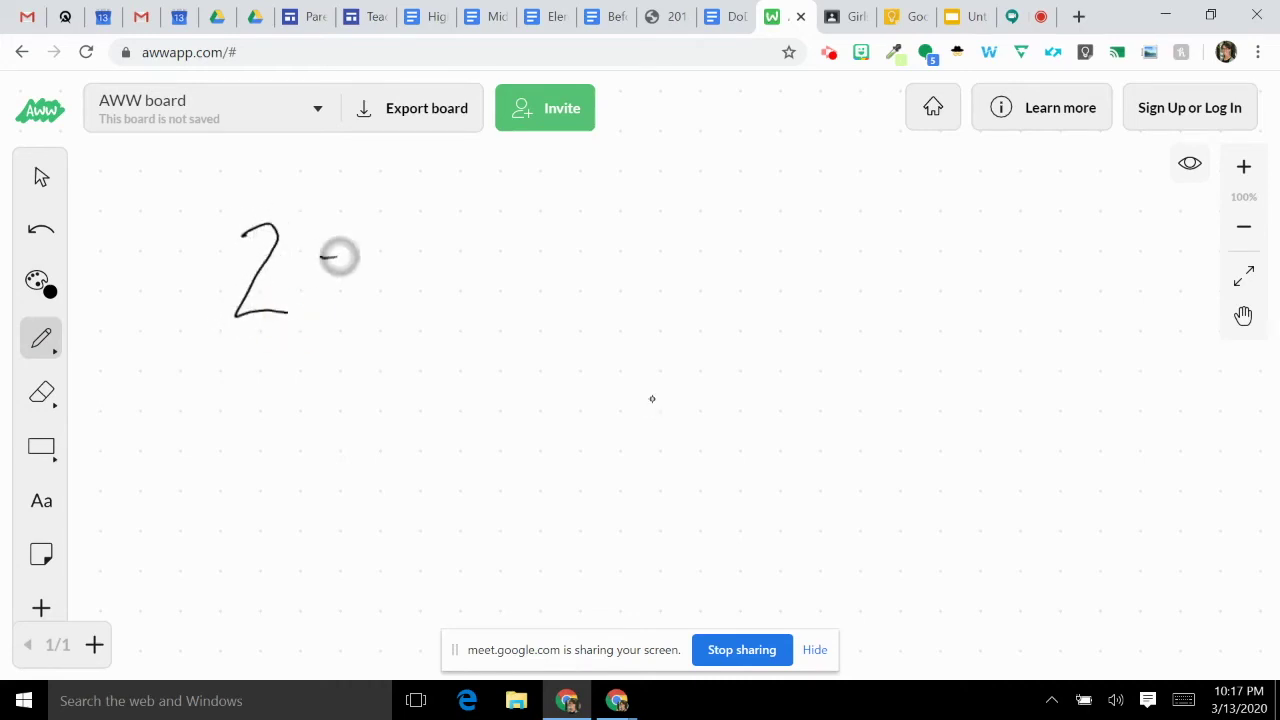
mouse_move(320, 257)
left_mouse_down()
mouse_move(382, 257)
mouse_move(352, 284)
left_mouse_up()
mouse_move(406, 228)
left_mouse_down()
mouse_move(420, 303)
mouse_move(472, 311)
left_mouse_up()
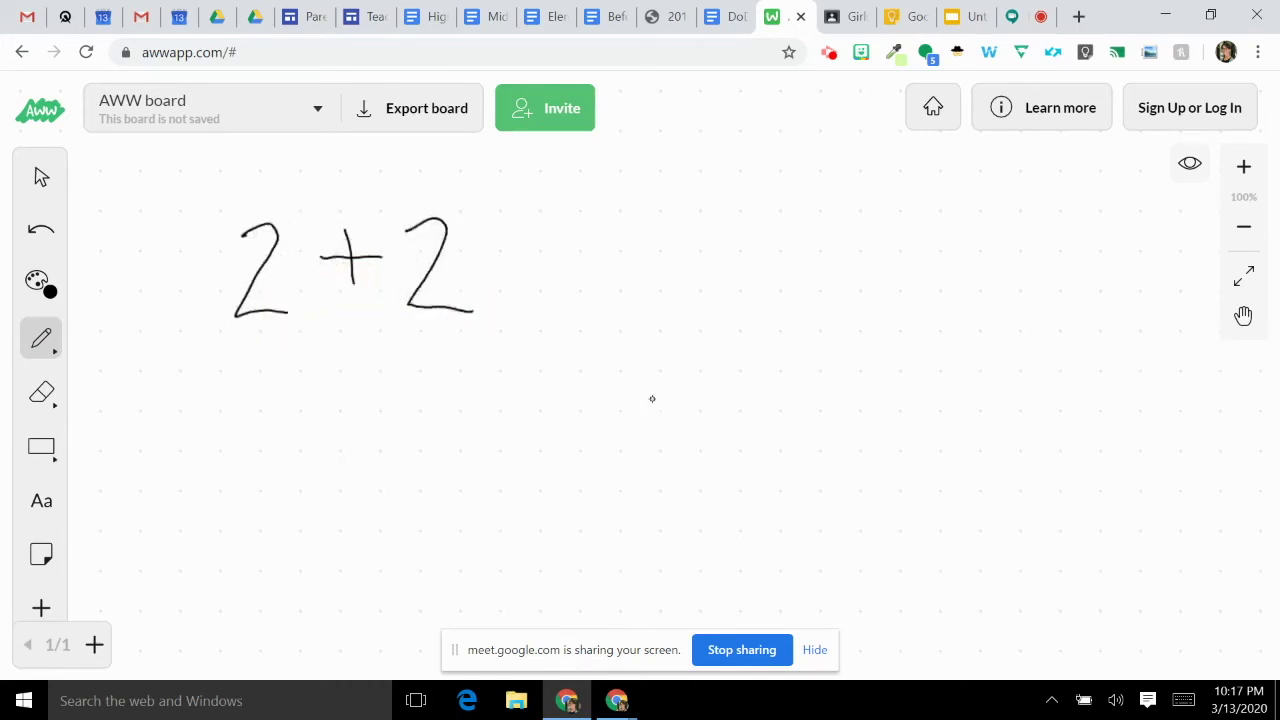
mouse_move(500, 247)
left_mouse_down()
mouse_move(533, 247)
mouse_move(550, 271)
left_mouse_up()
left_click_drag(612, 198, 662, 246)
left_click_drag(671, 193, 671, 316)
- Draw matching circles beneath the equation: two circles, two more circles, an equals sign and four circles
mouse_move(230, 356)
left_mouse_down()
mouse_move(208, 380)
mouse_move(230, 357)
mouse_move(280, 394)
mouse_move(283, 361)
left_mouse_up()
mouse_move(433, 350)
left_mouse_down()
mouse_move(423, 380)
mouse_move(434, 352)
mouse_move(474, 380)
mouse_move(482, 345)
mouse_move(555, 349)
left_mouse_up()
left_click_drag(540, 382, 553, 381)
mouse_move(665, 350)
left_mouse_down()
mouse_move(640, 391)
mouse_move(665, 350)
mouse_move(716, 341)
left_mouse_up()
mouse_move(800, 350)
left_mouse_down()
mouse_move(766, 354)
mouse_move(800, 348)
mouse_move(854, 394)
mouse_move(864, 350)
left_mouse_up()
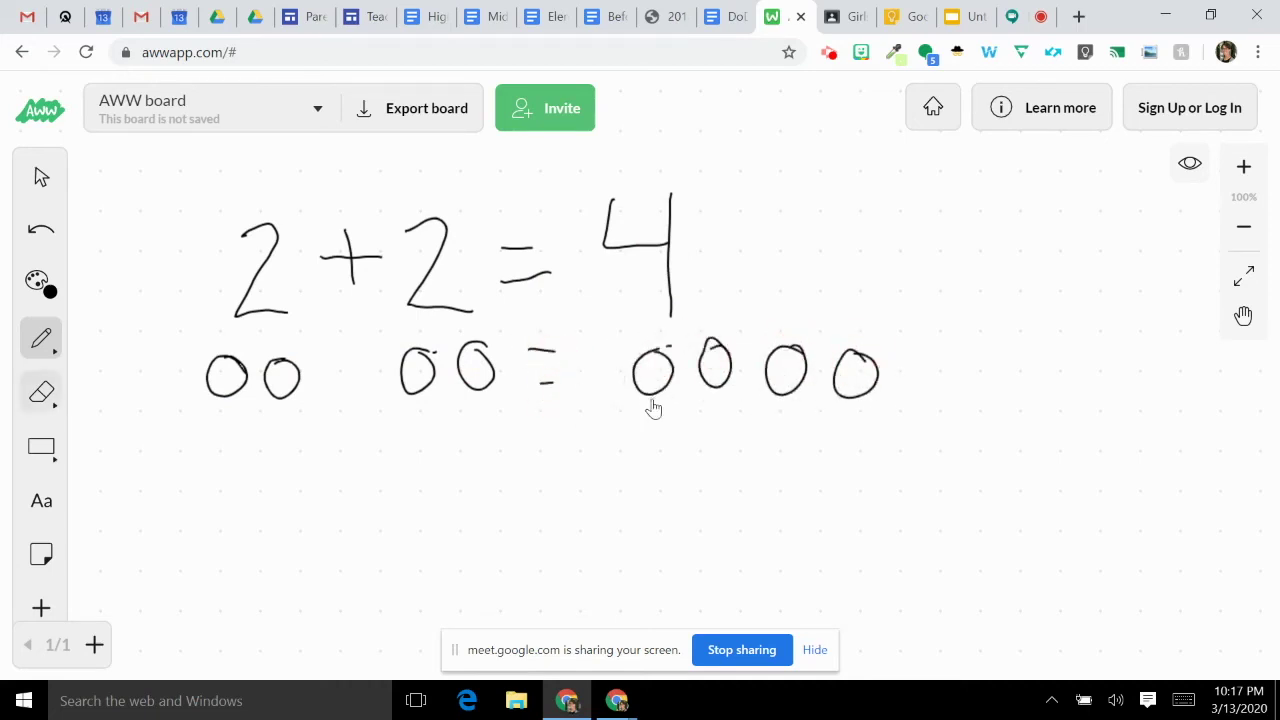
- Erase the equation's first 2 and the two circles beneath it
left_click(41, 392)
mouse_move(266, 220)
left_mouse_down()
mouse_move(236, 318)
mouse_move(183, 400)
mouse_move(294, 397)
left_mouse_up()
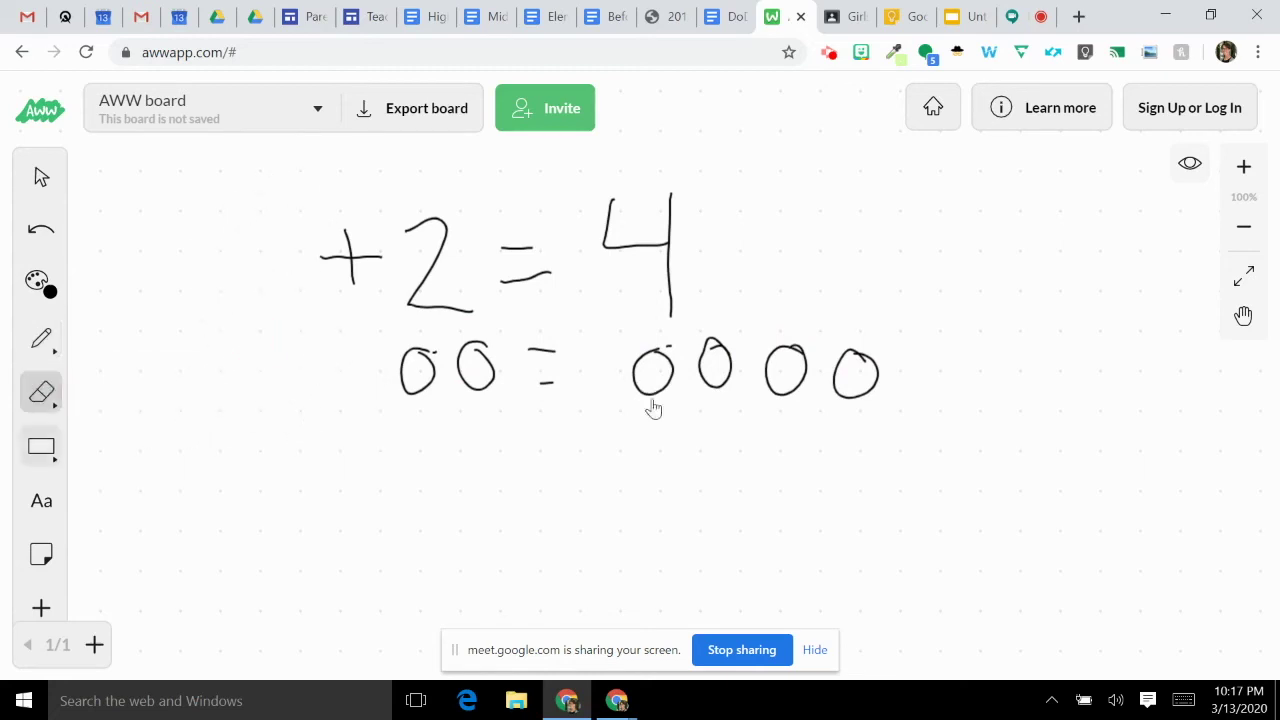
- Add a blank yellow sticky note below the start of the equation, beside the remaining circles
key("r")
key("t")
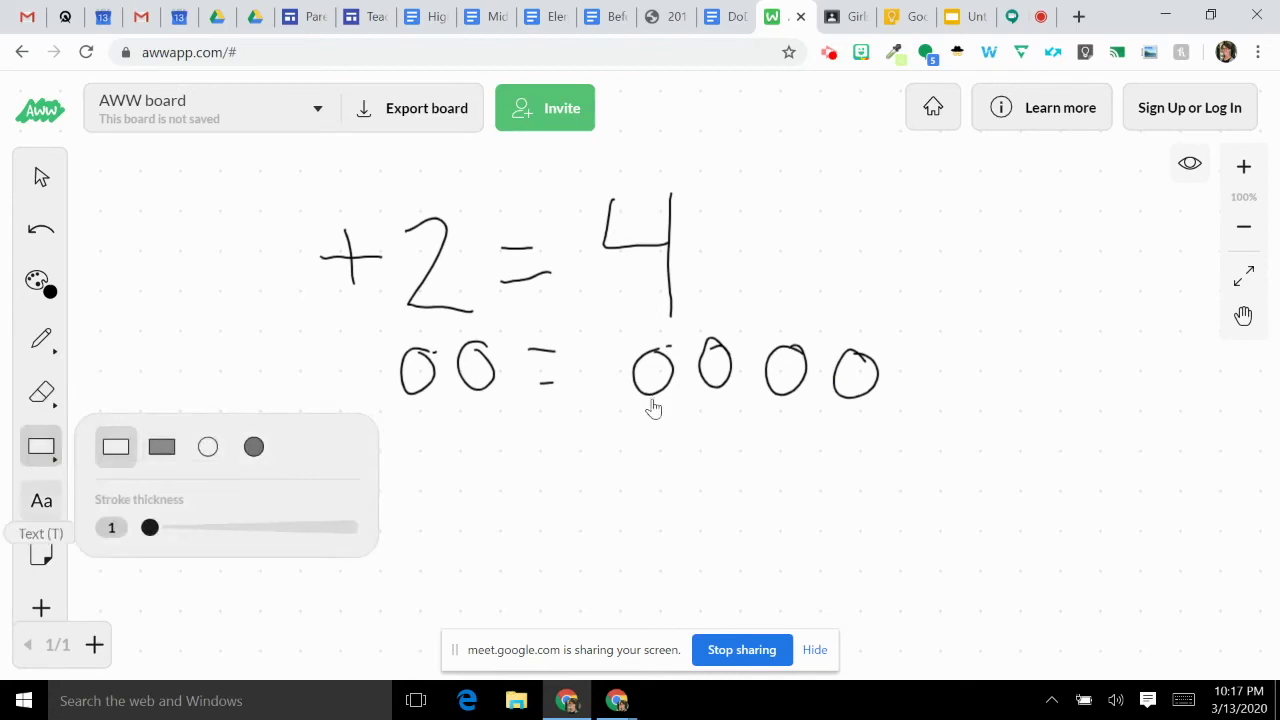
key("n")
left_click(652, 408)
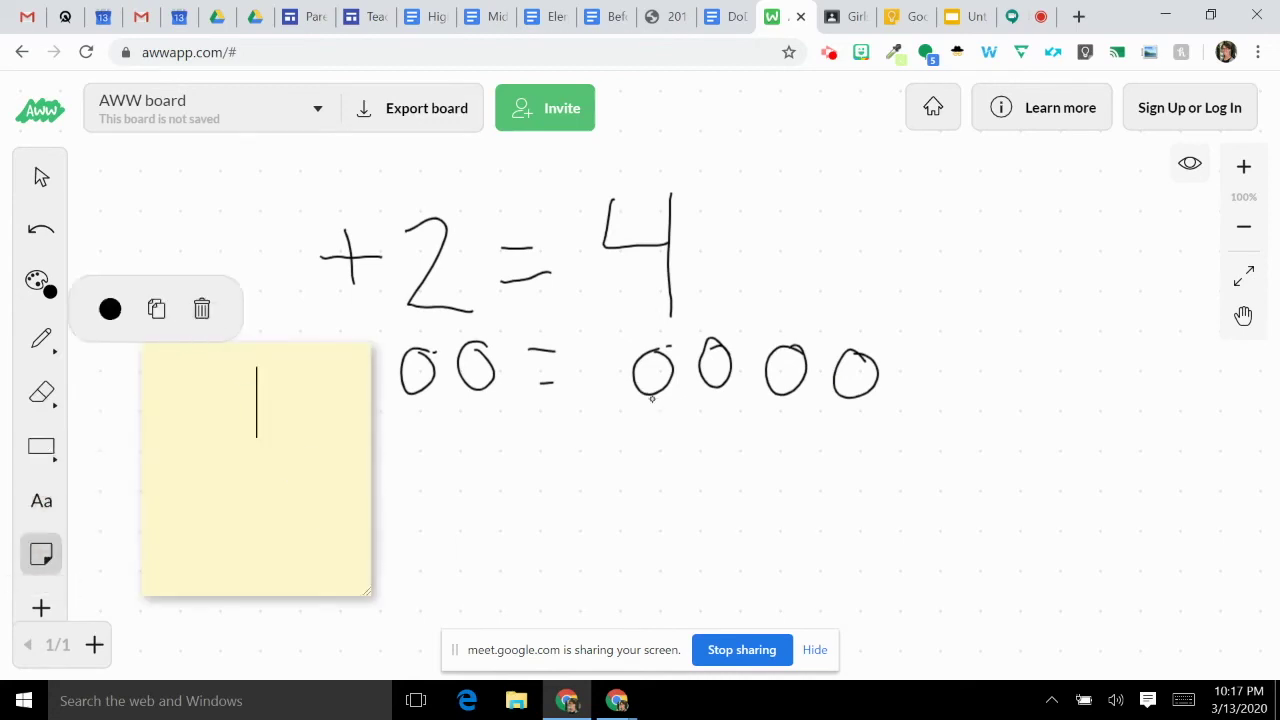
- Open a separate blank shared board alongside the drawn one and dismiss the advertisement below its canvas
key("Escape")
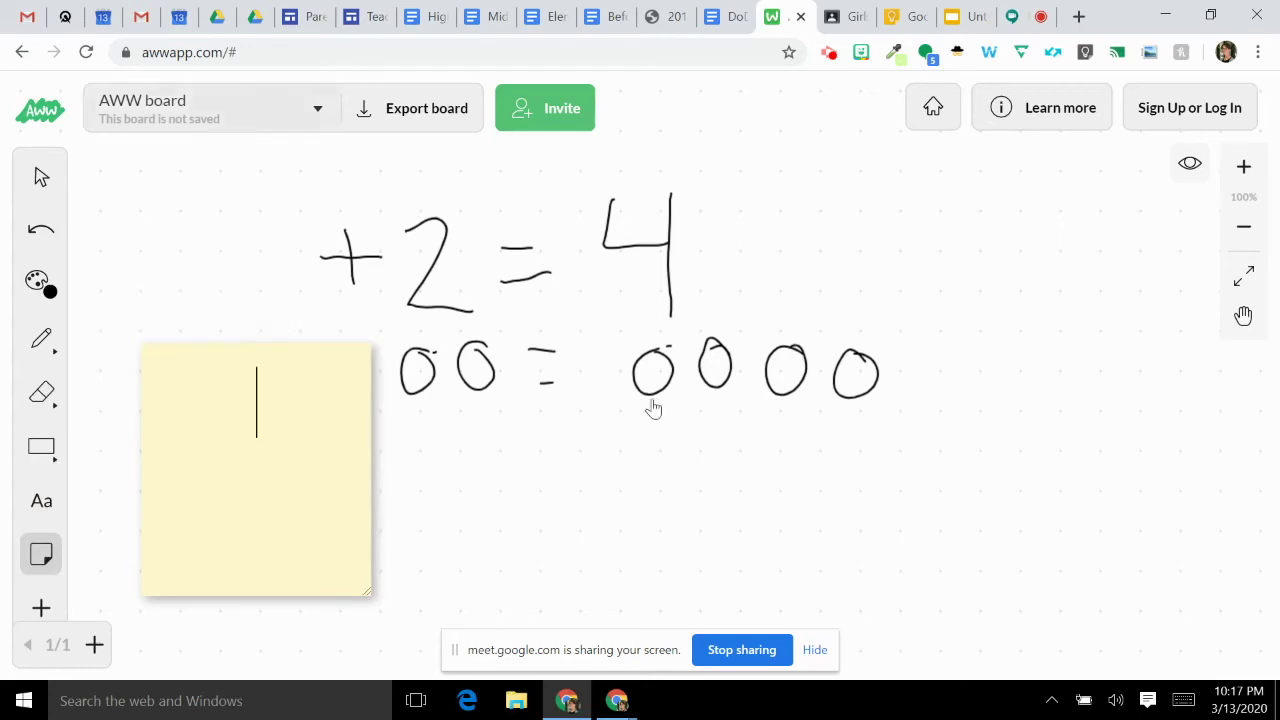
left_click(317, 108)
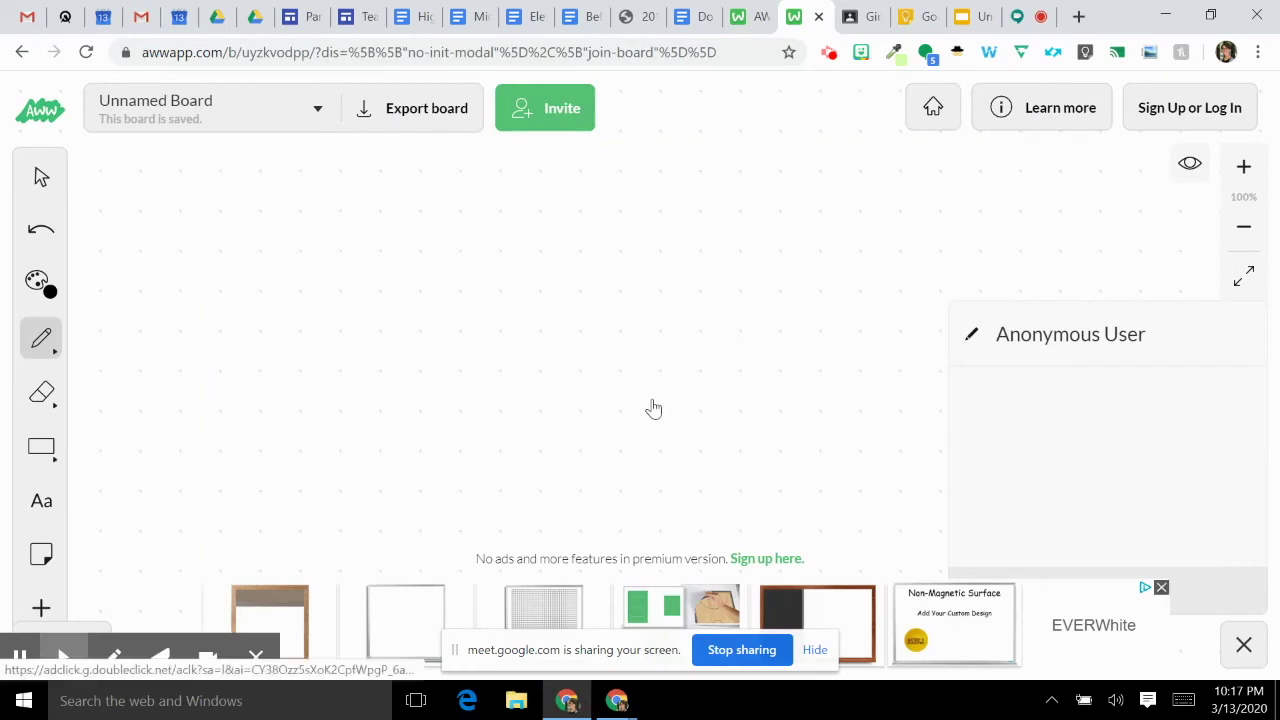
left_click(1162, 588)
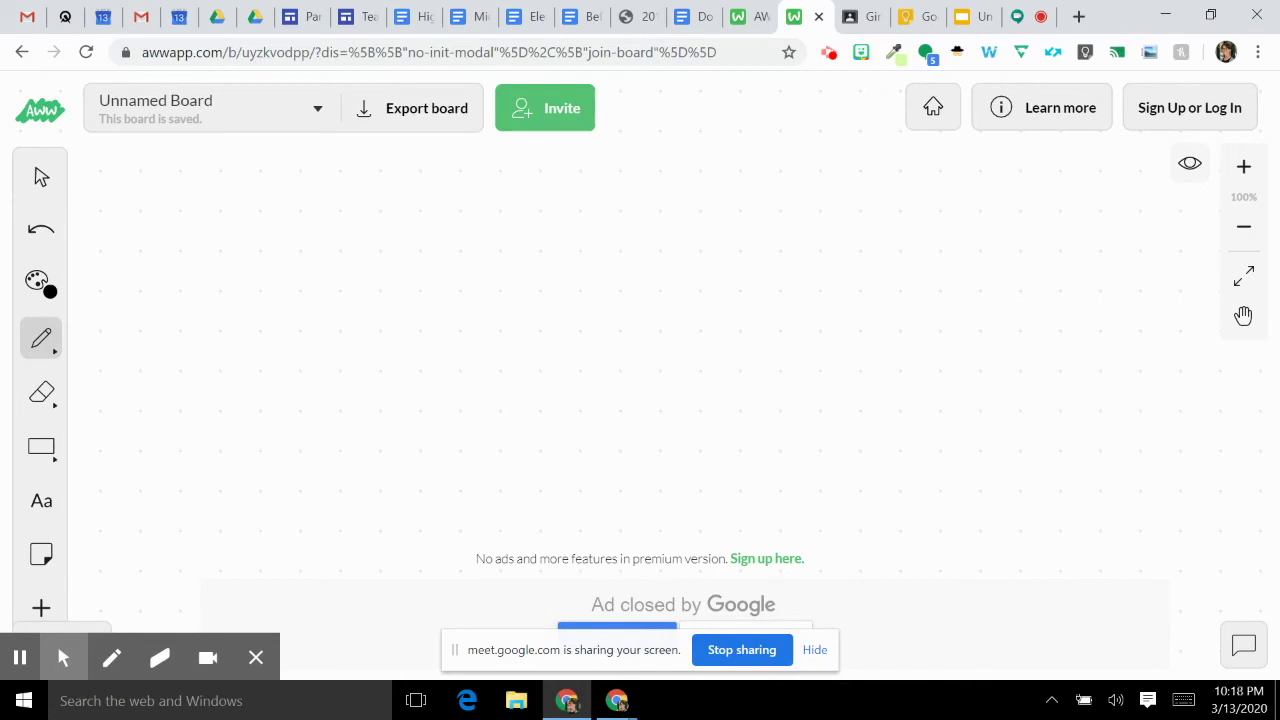
- Switch back to the Google Meet call and close the chat panel and the floating recorder toolbar
key("ctrl+9")
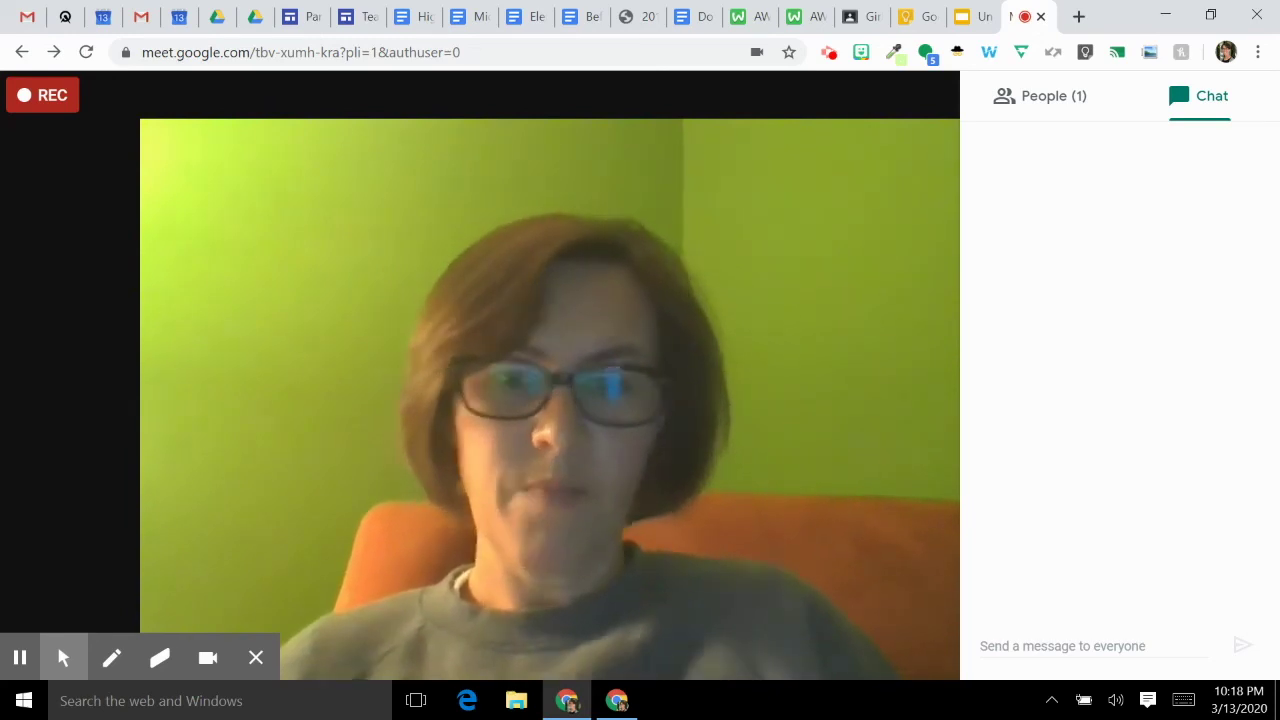
left_click(812, 92)
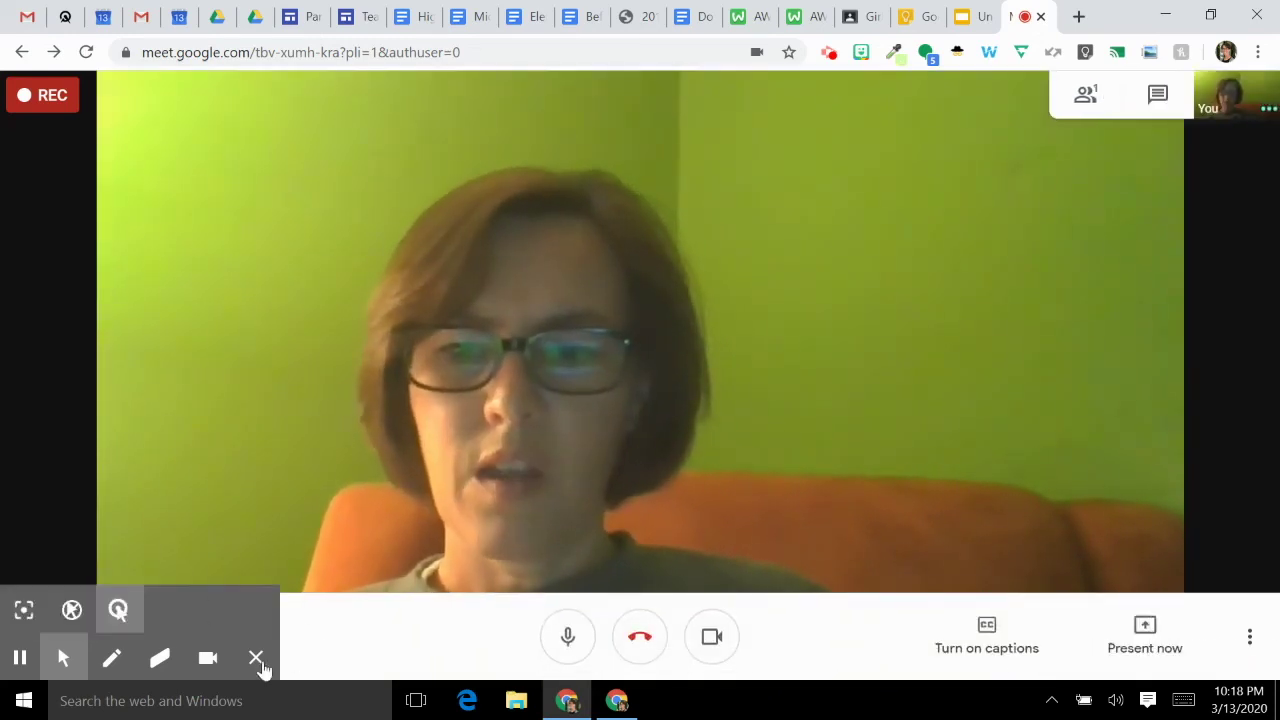
left_click(256, 657)
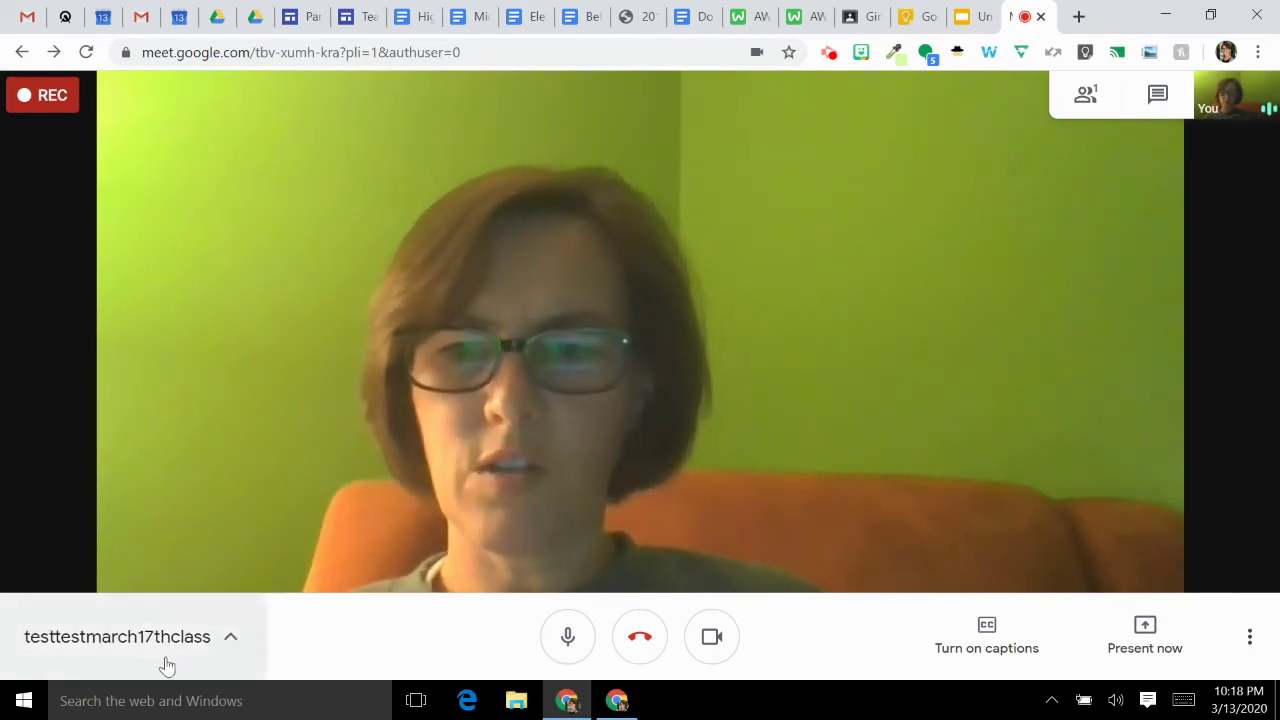
- Show the testtestmarch17thclass meeting details and highlight the meeting link in the joining info
left_click(227, 639)
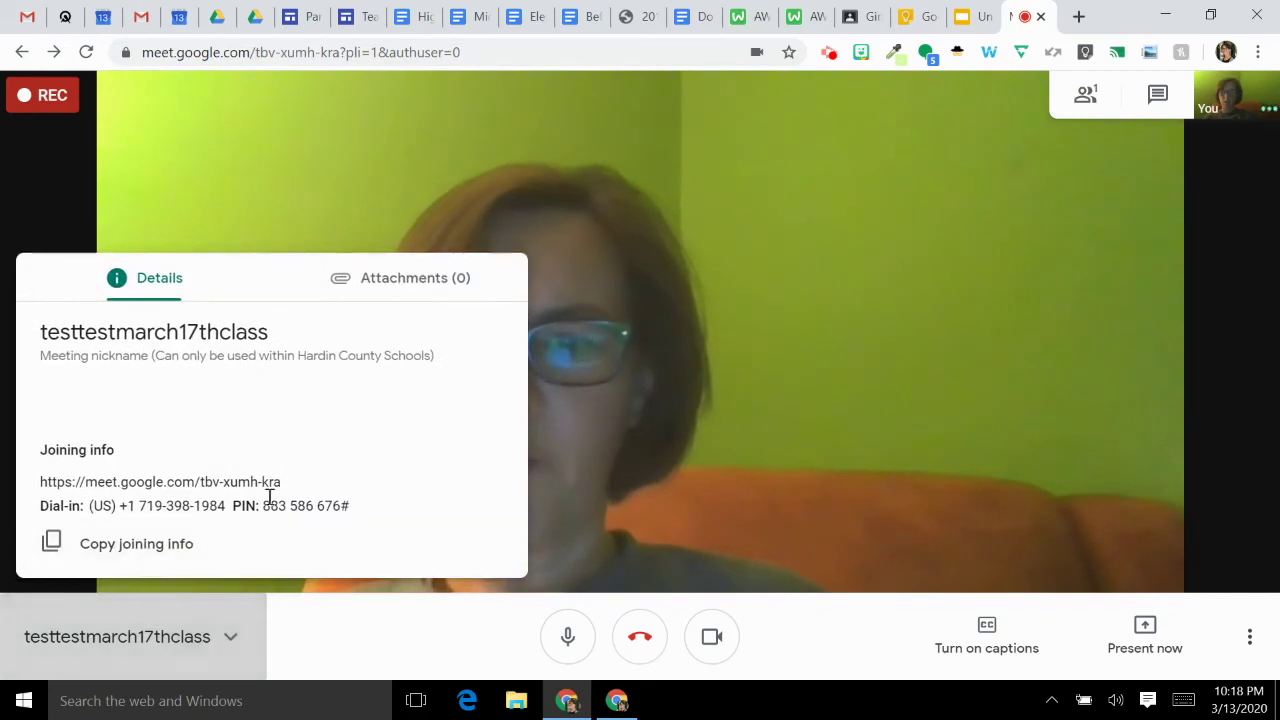
left_click_drag(286, 486, 37, 500)
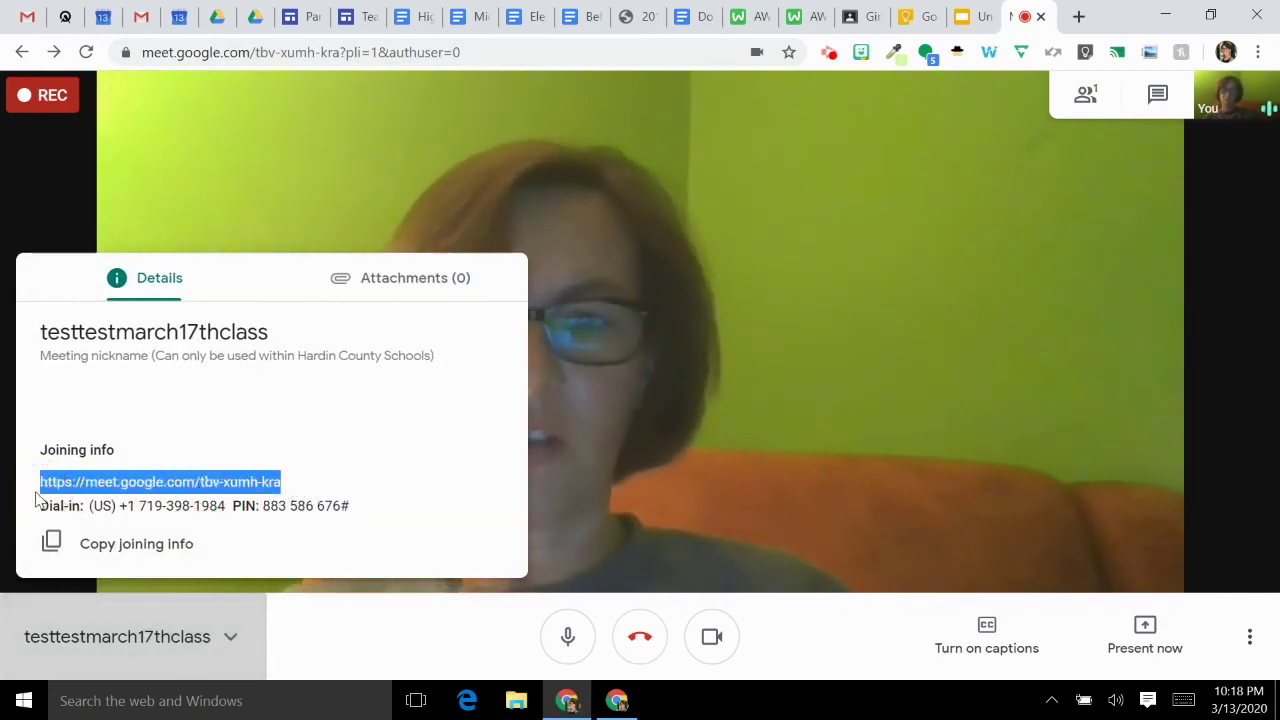
left_click(893, 495)
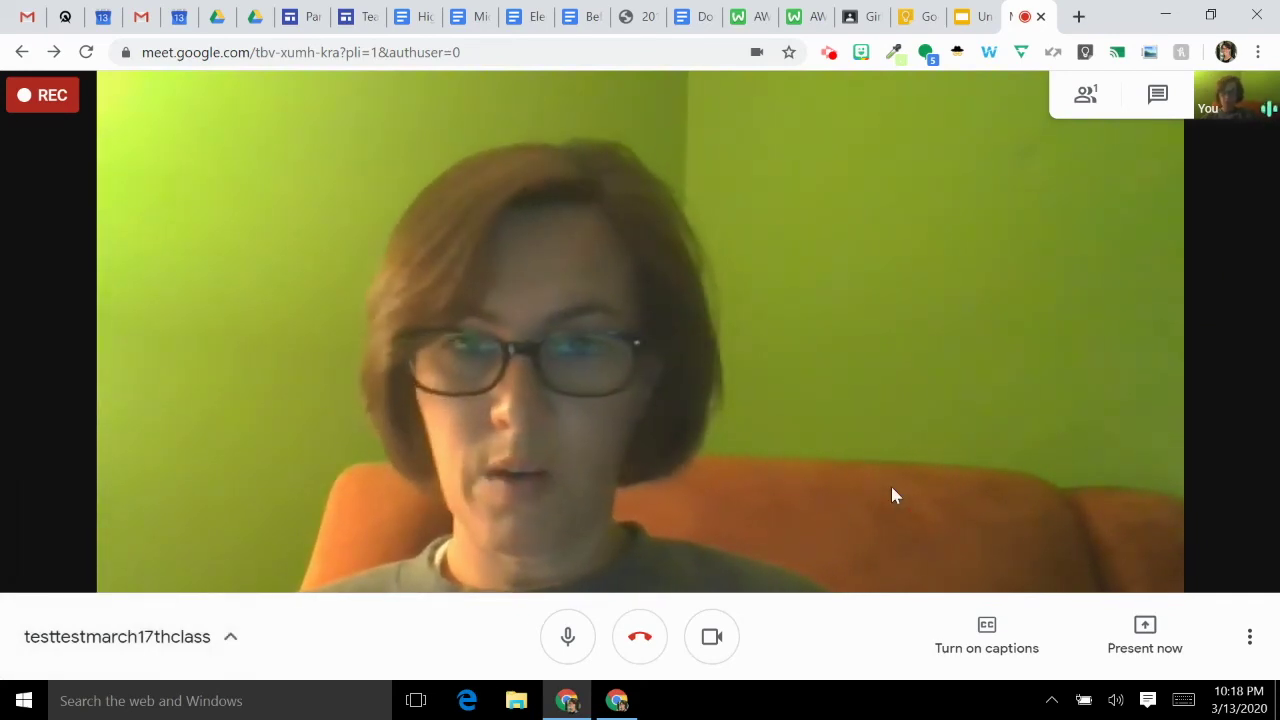
- Stop recording the meeting and confirm the stop
left_click(1251, 640)
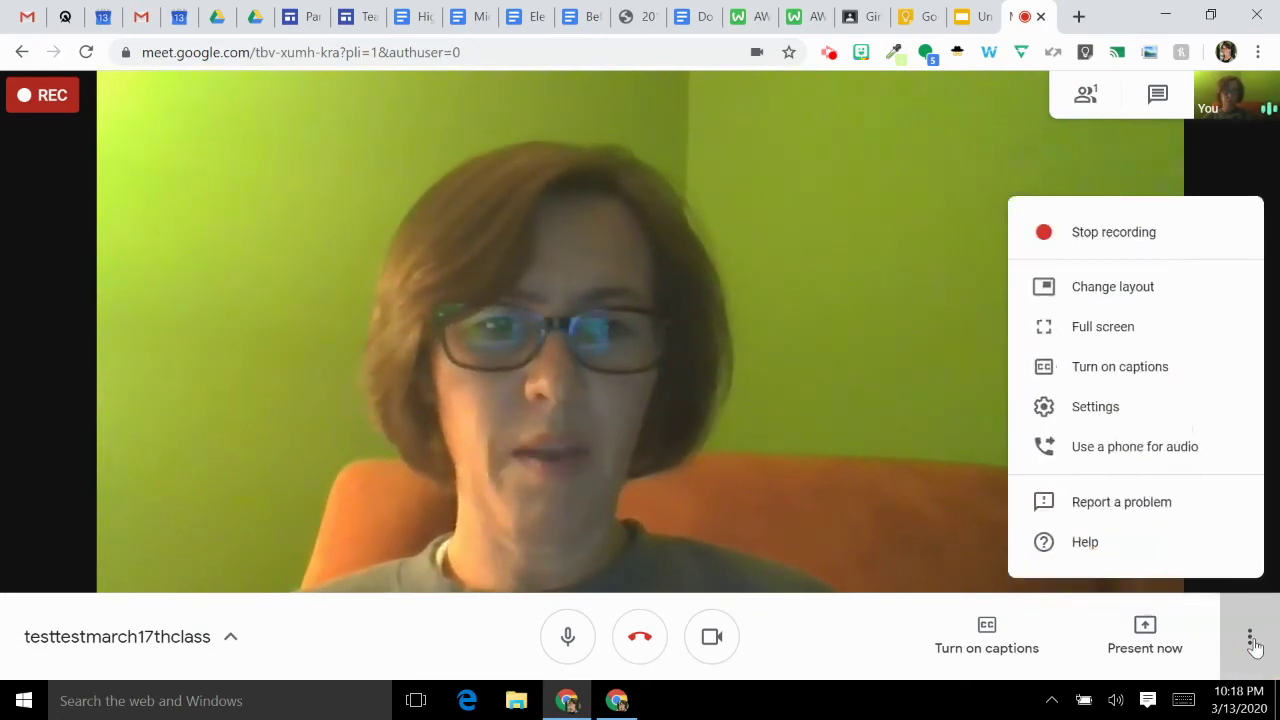
left_click(1206, 250)
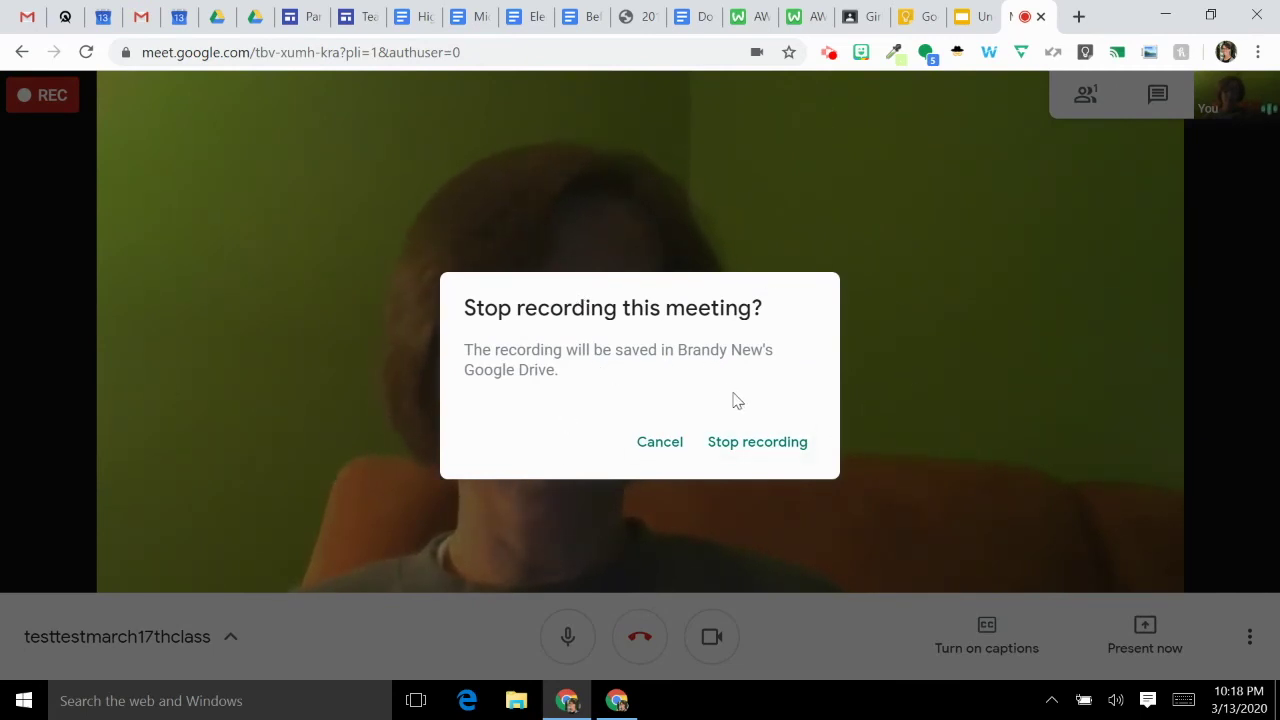
left_click(747, 440)
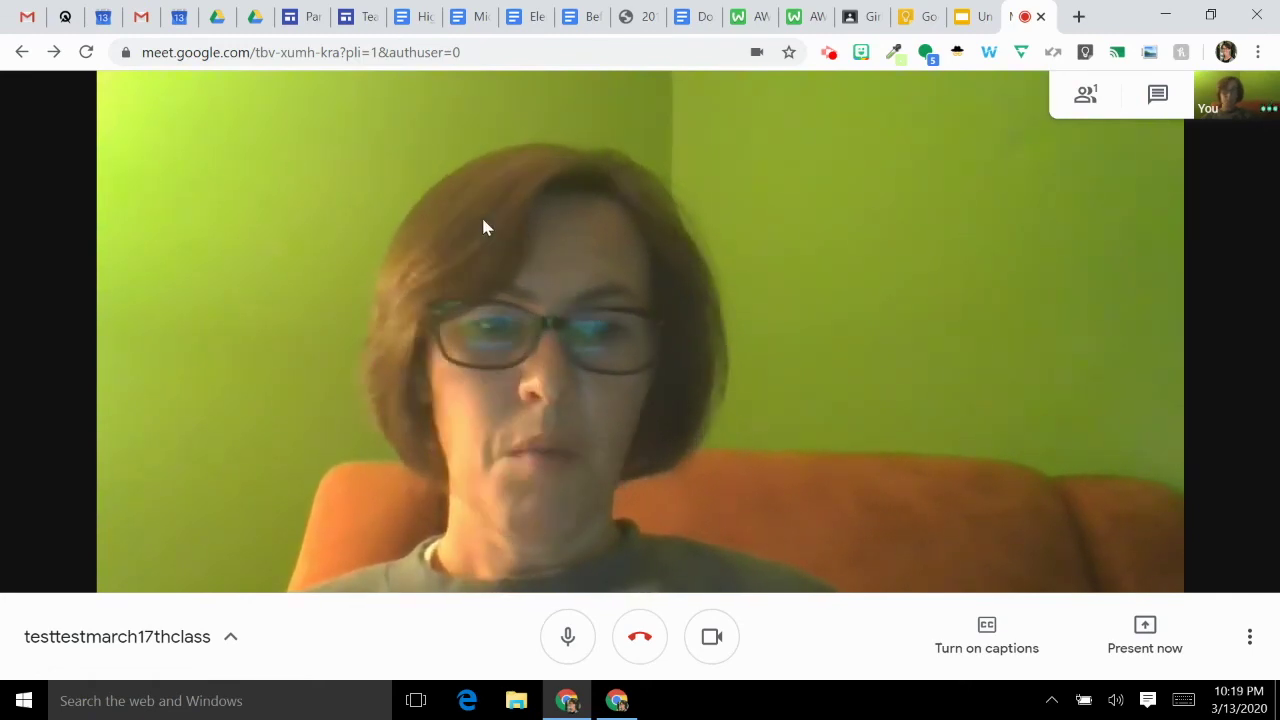
- Switch to Google Drive and open the Meet Recordings folder in My Drive
left_click(229, 28)
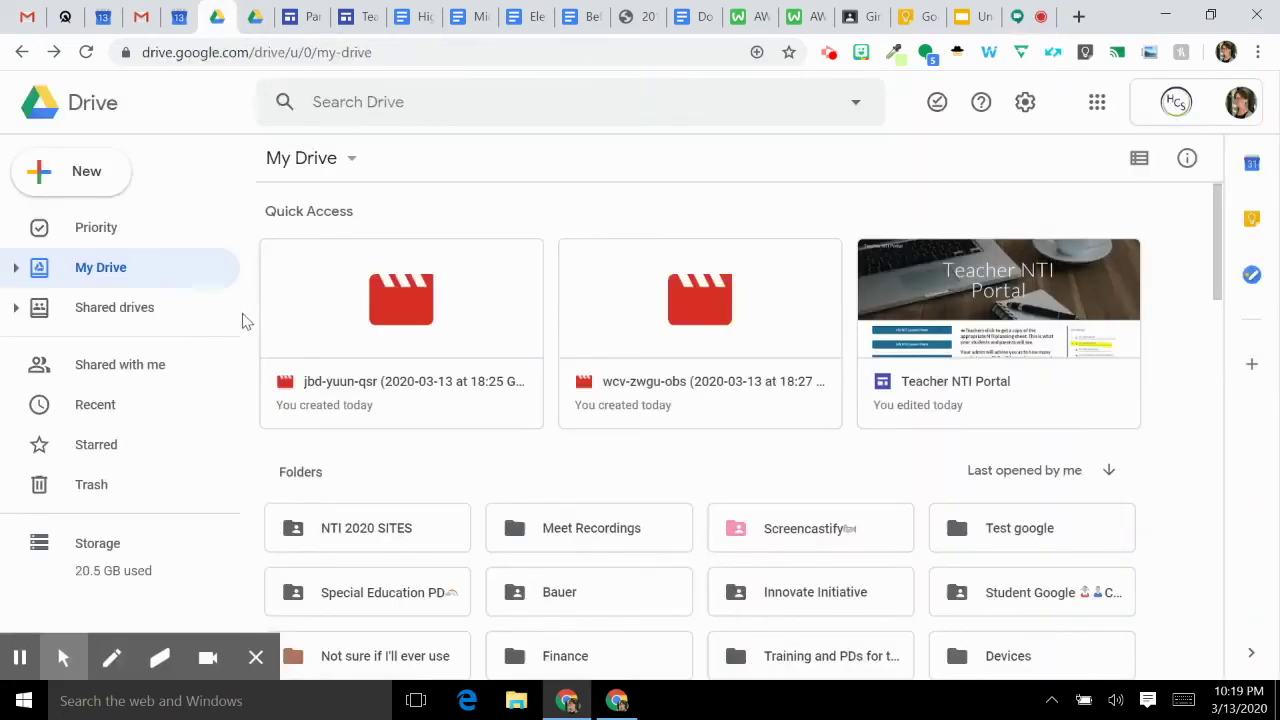
scroll(627, 508, "down", 1)
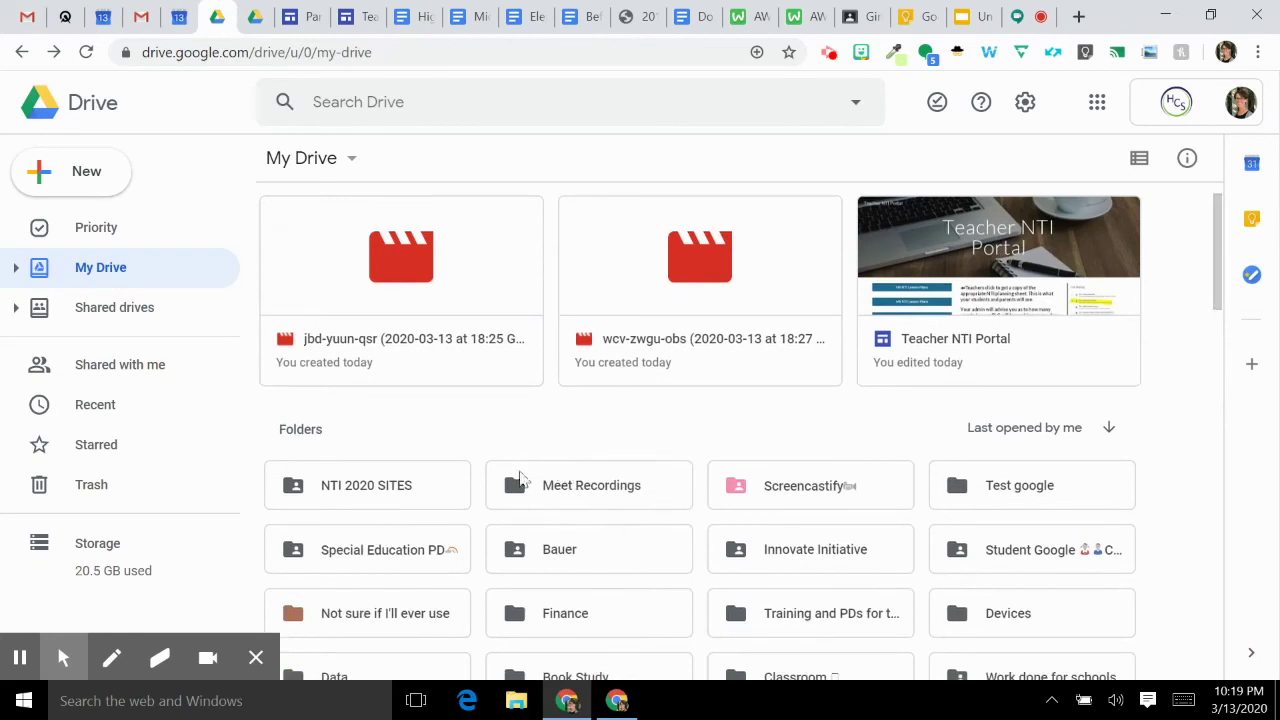
left_click(256, 658)
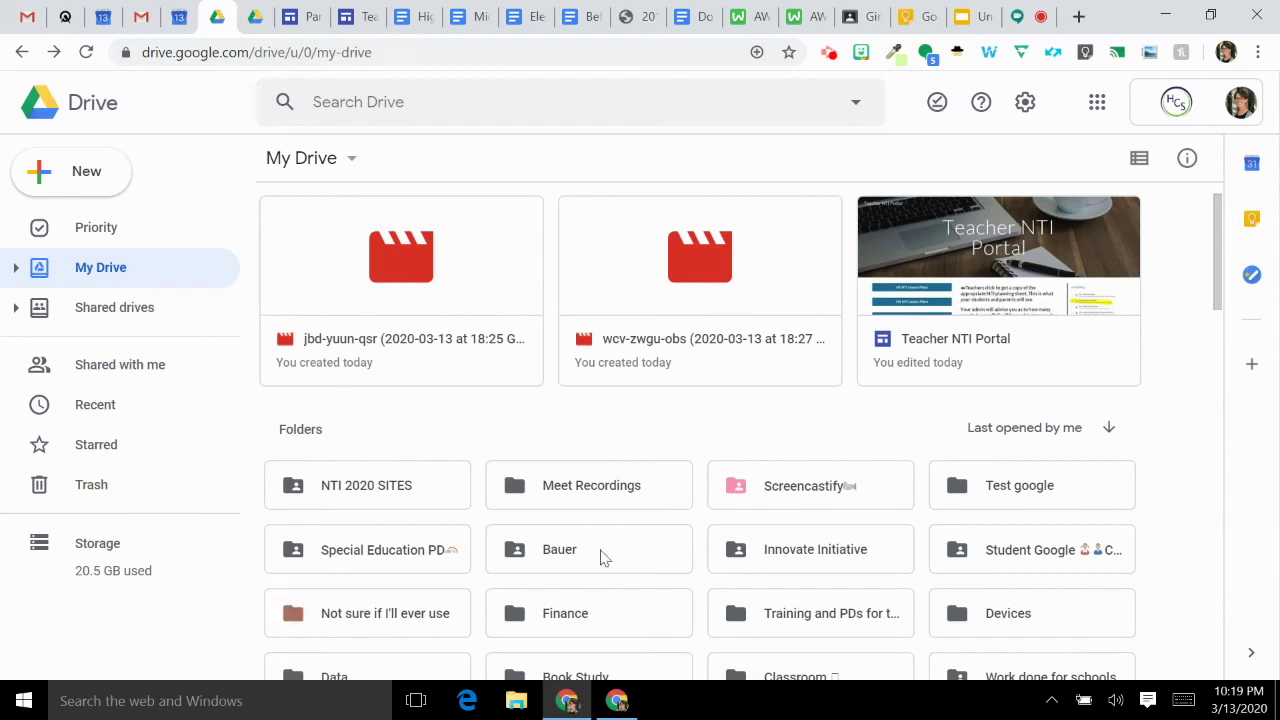
double_click(623, 487)
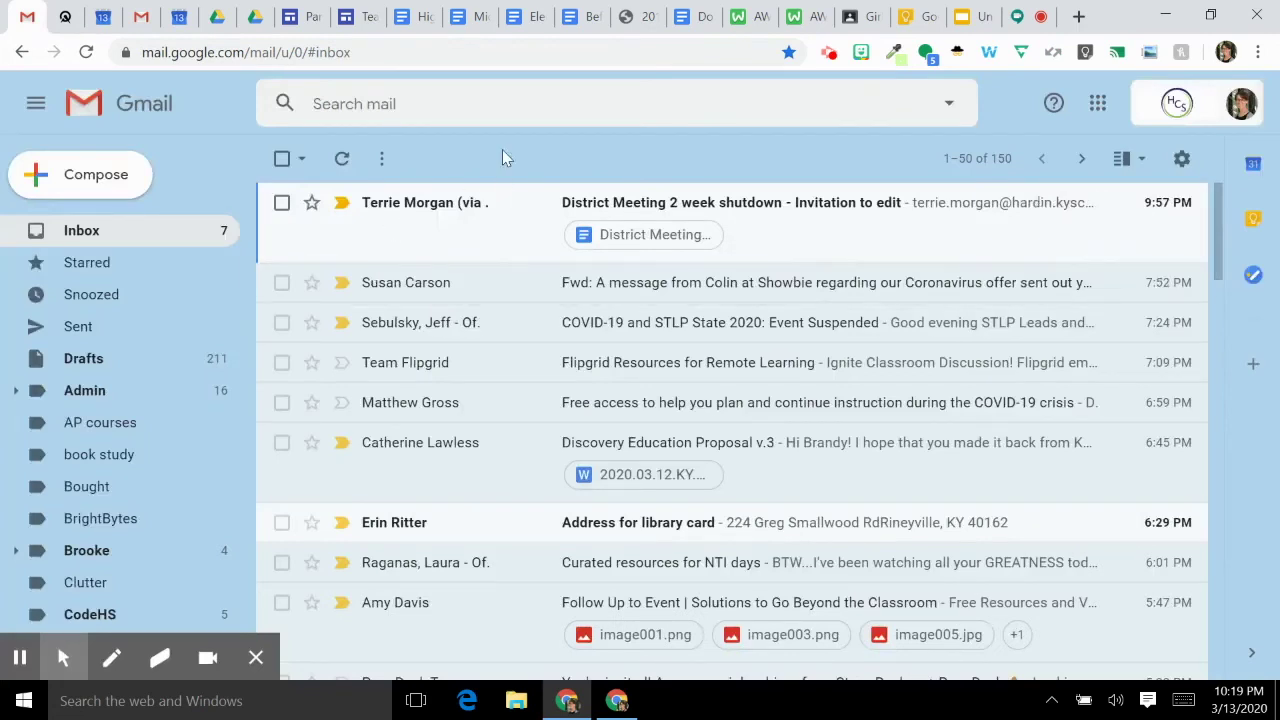
- Open the wcv-zwgu-obs video from the Meet Recordings folder in Google Drive
left_click(1030, 17)
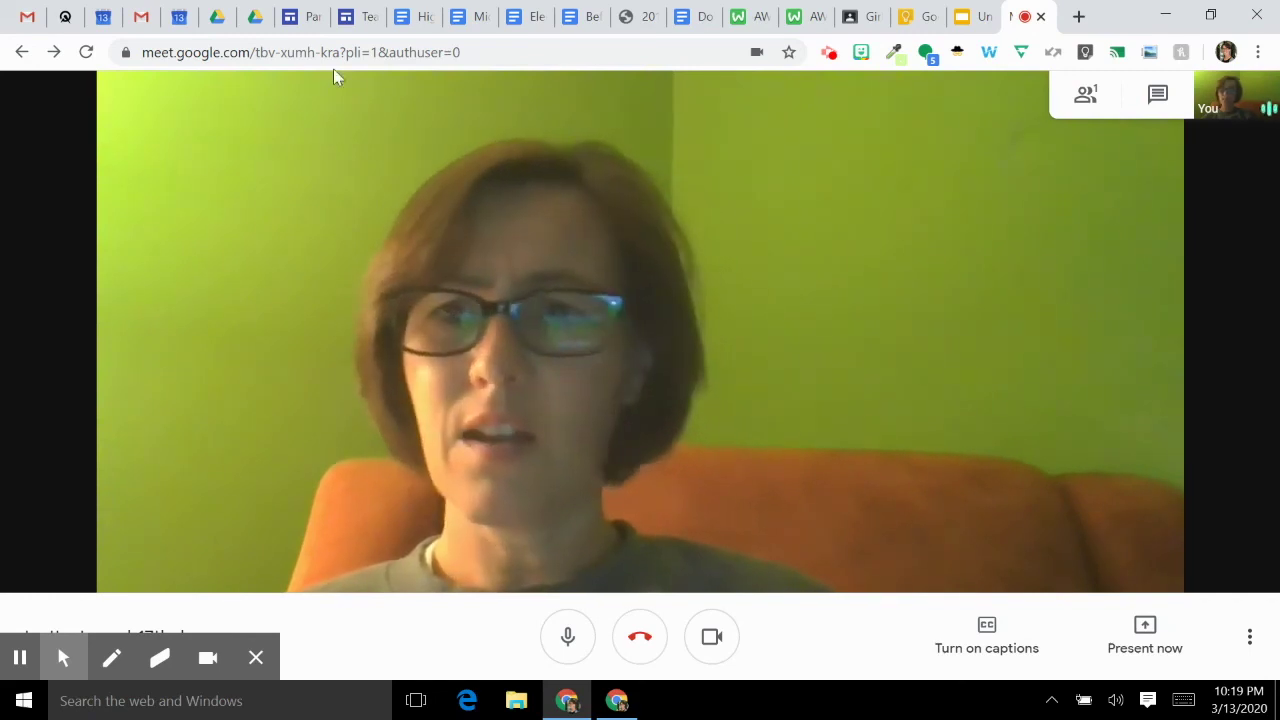
left_click(217, 16)
left_click(423, 447)
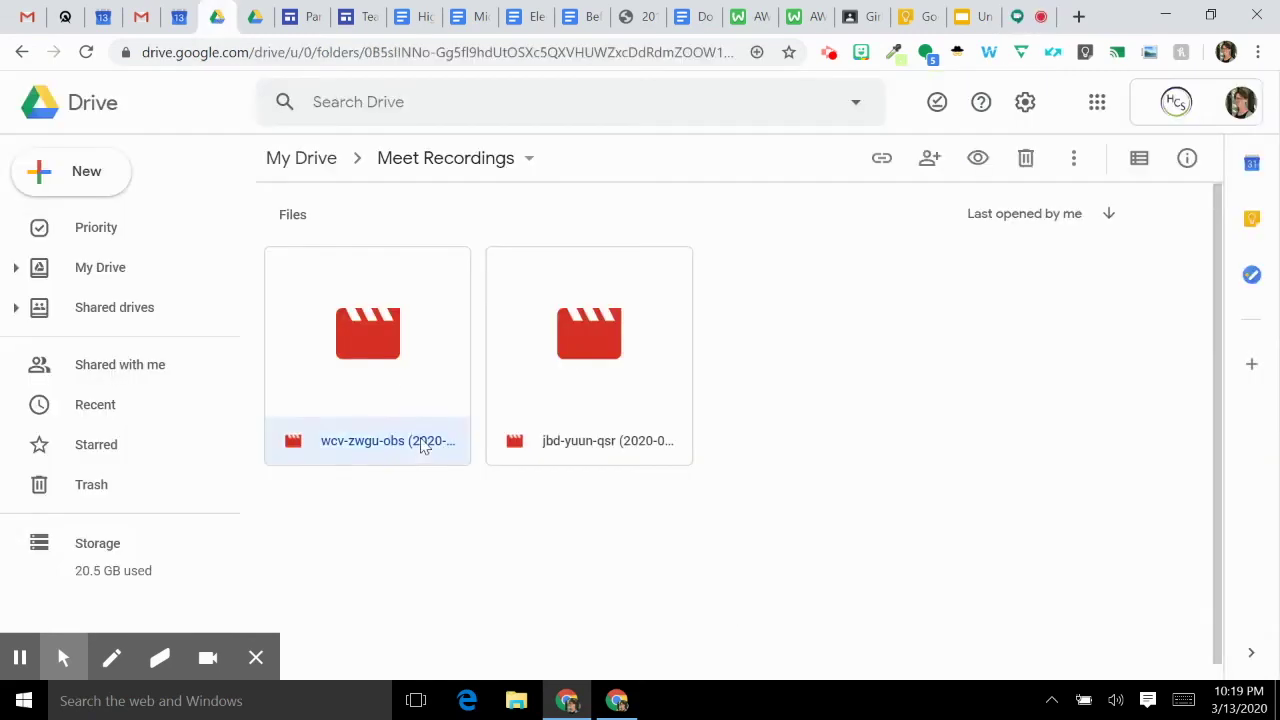
double_click(422, 445)
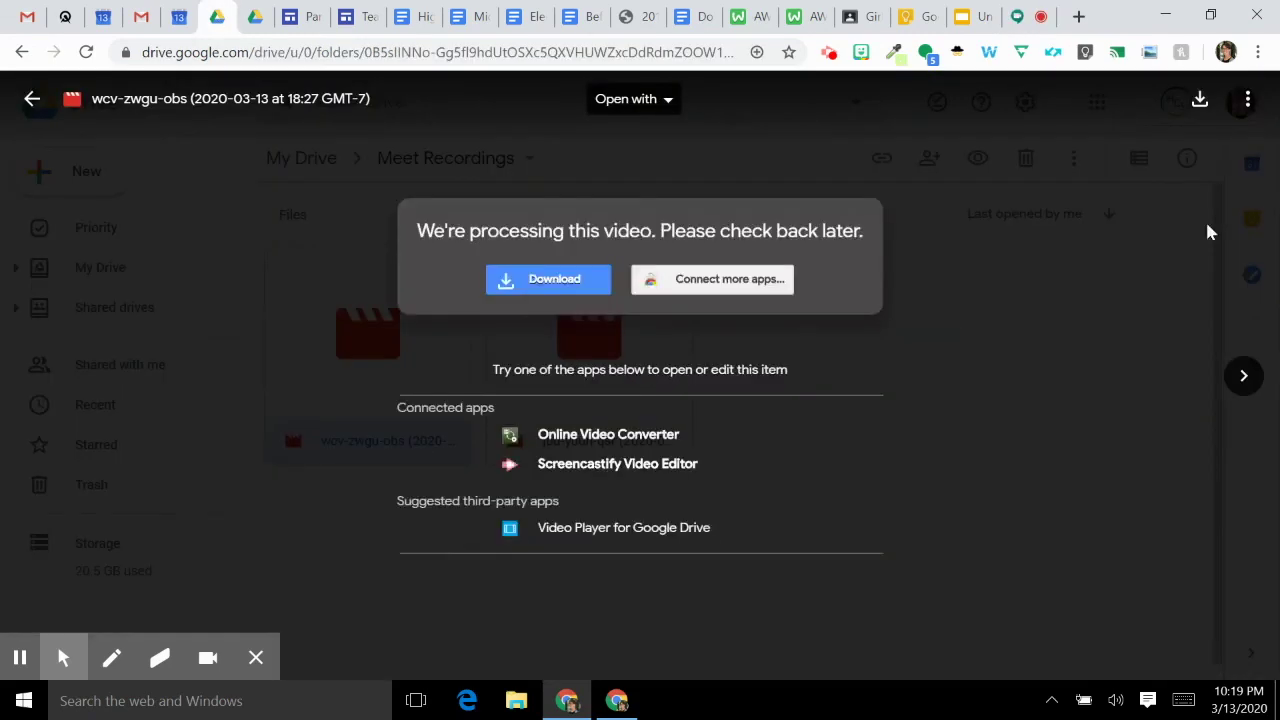
- Turn on link sharing for the recording so anyone at Hardin County Schools can view it, and copy the link
left_click(1247, 100)
left_click(1080, 192)
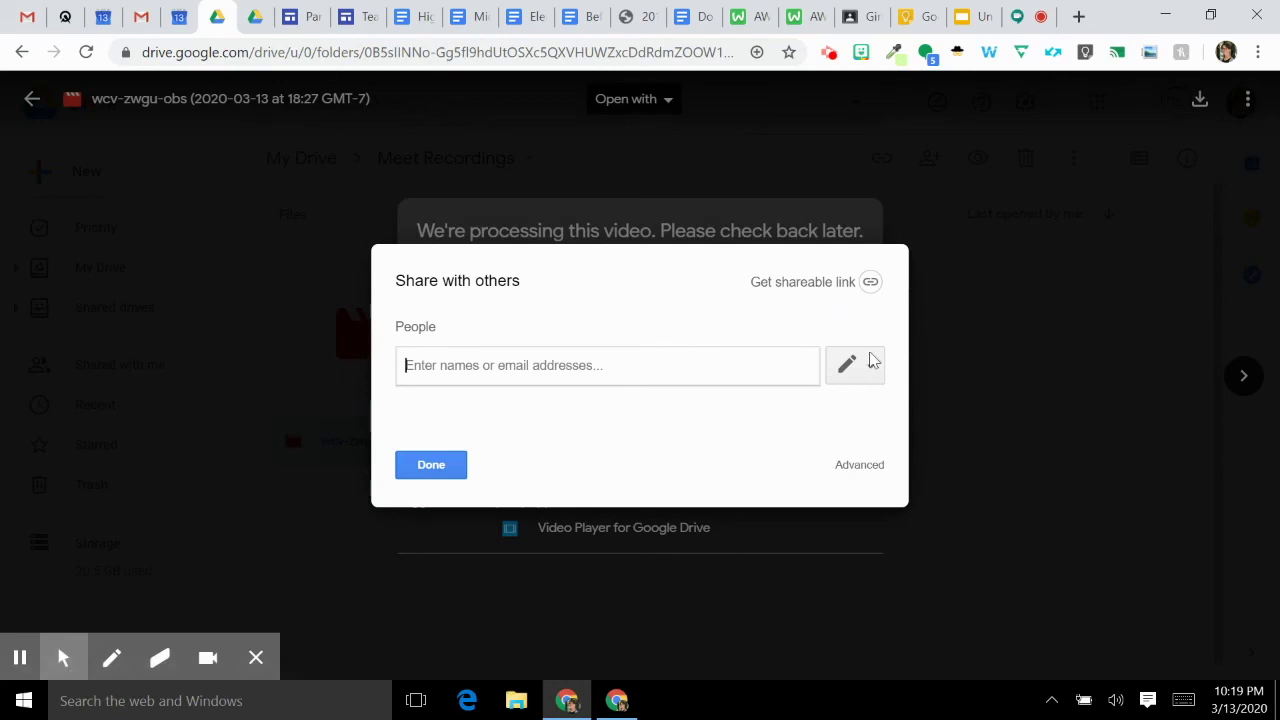
left_click(868, 290)
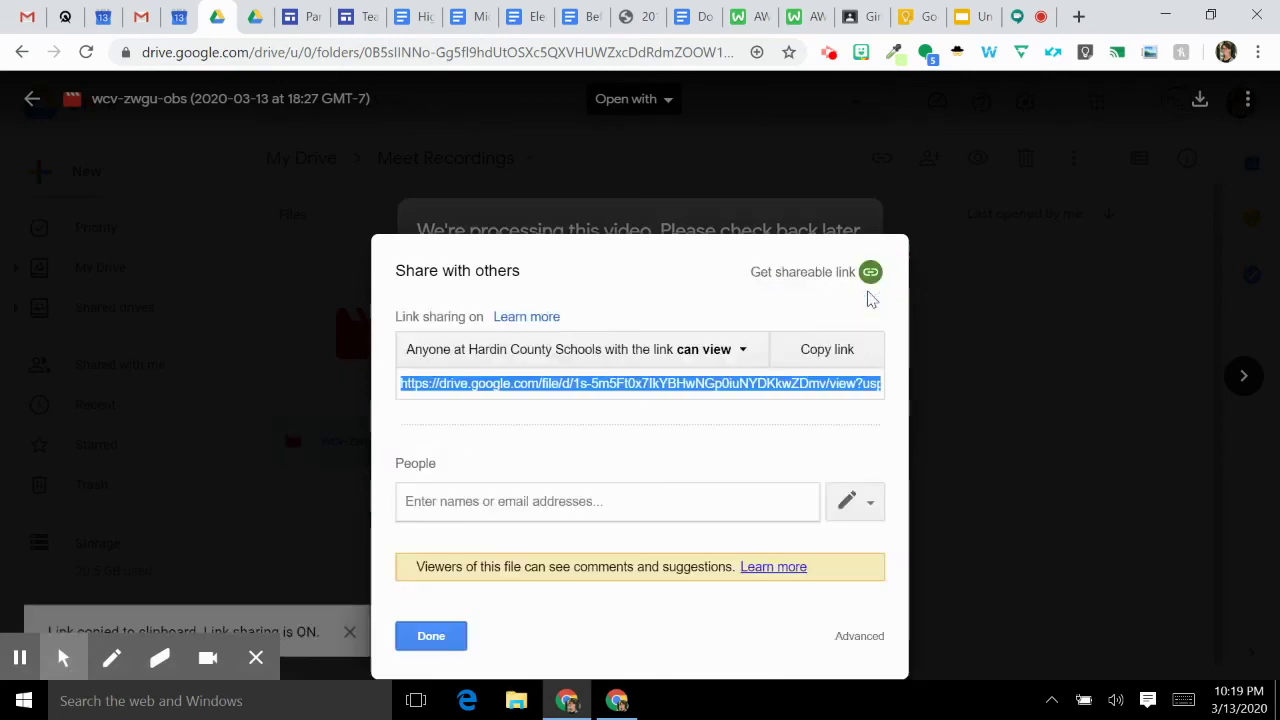
left_click(845, 352)
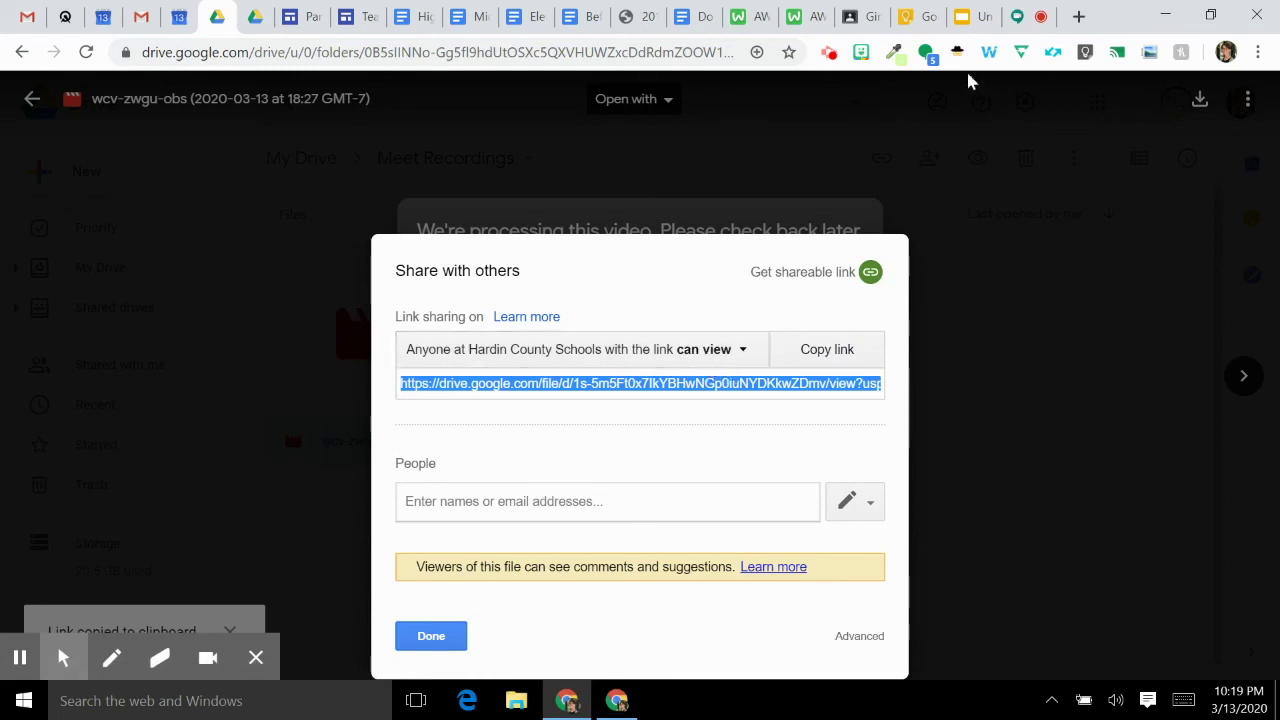
- In the Girls' Programming stream in Google Classroom, draft the announcement "If you missed class at 10am here's the link to watch."
left_click(862, 17)
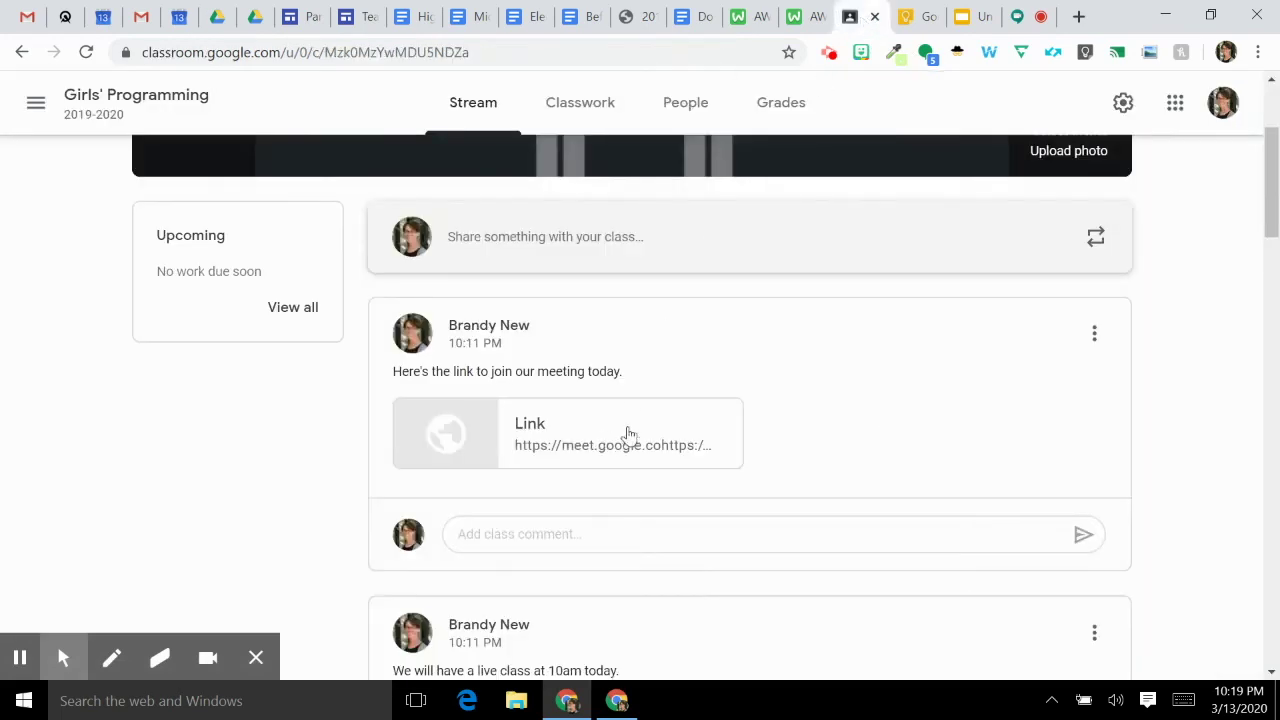
left_click(674, 243)
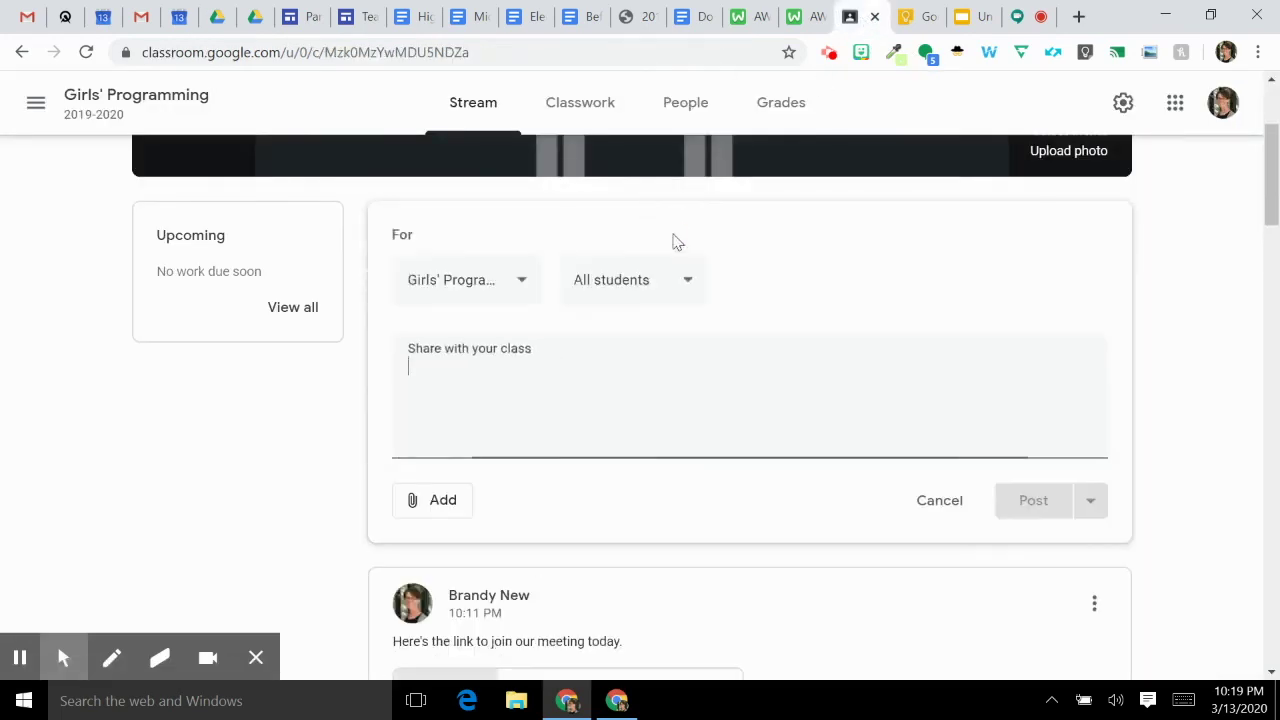
type("If")
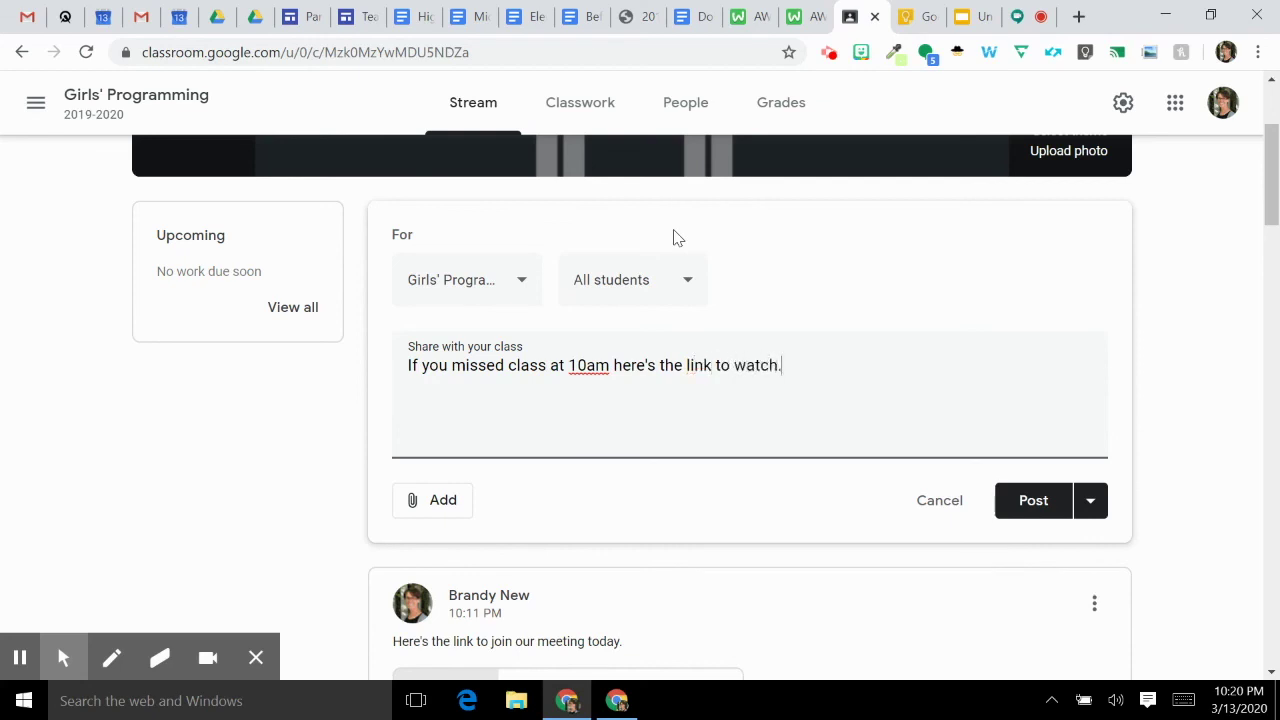
- Attach the copied recording link to the announcement draft
left_click(443, 512)
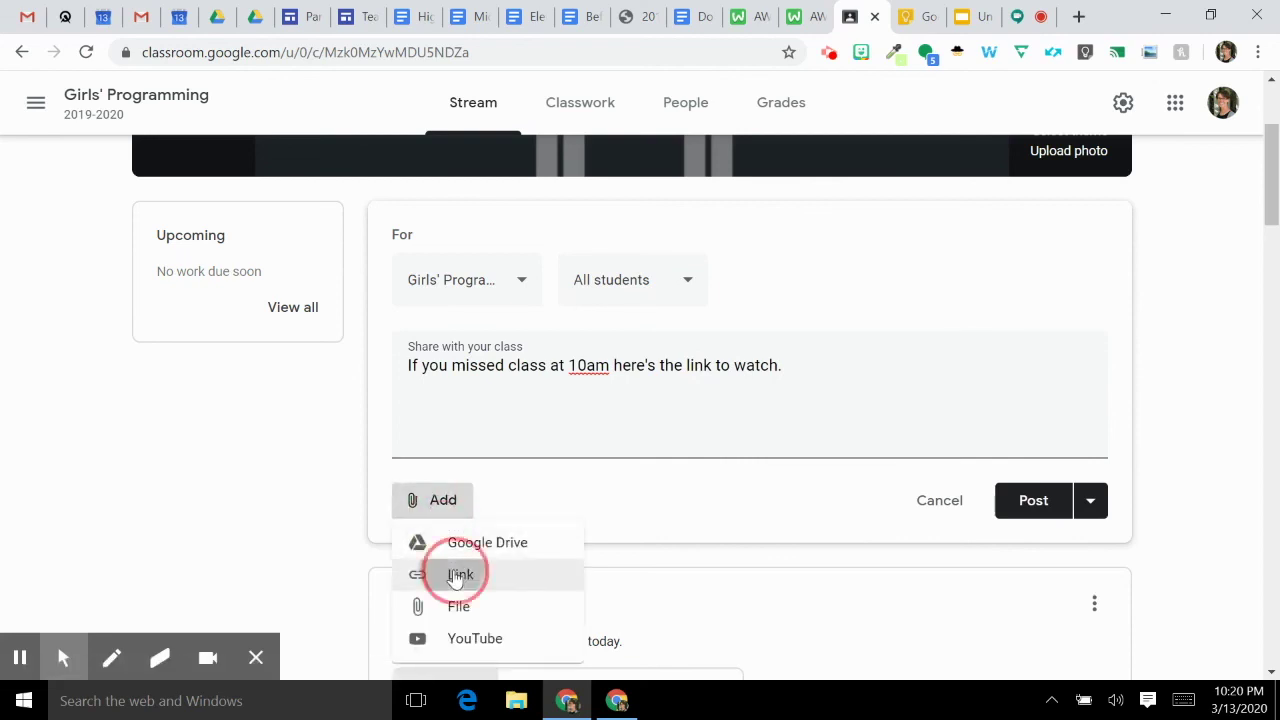
left_click(458, 576)
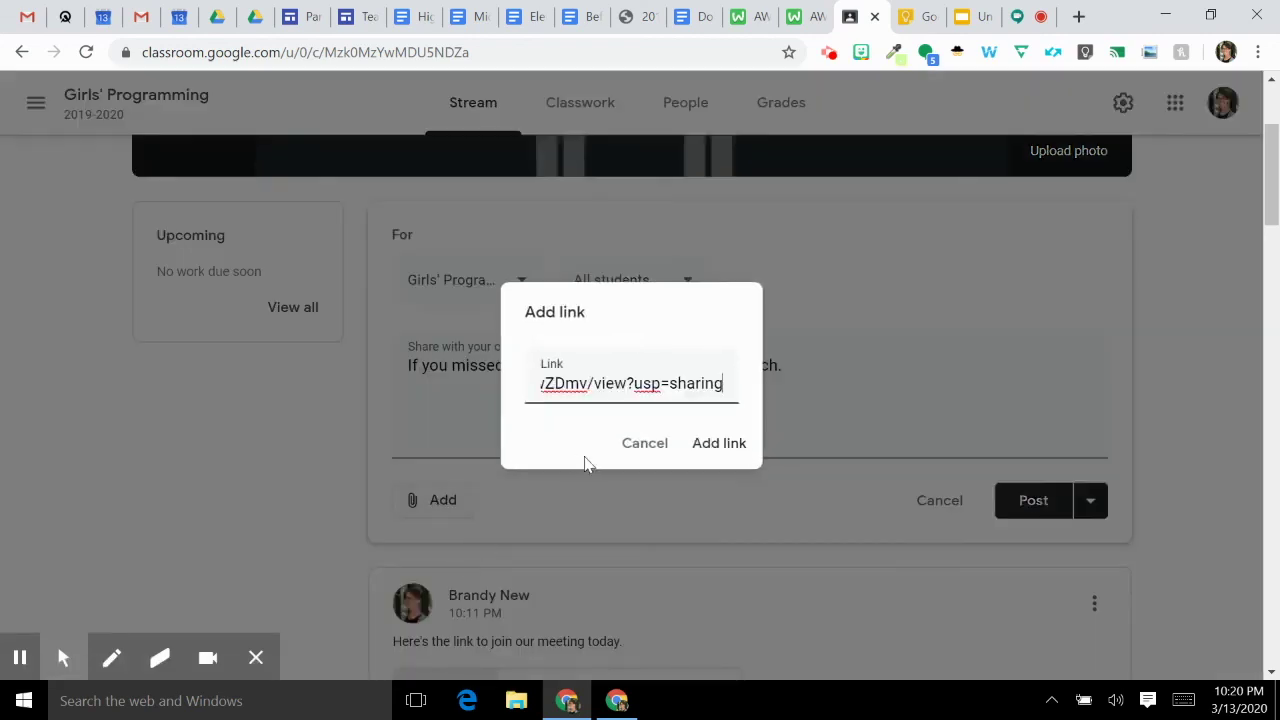
left_click(720, 450)
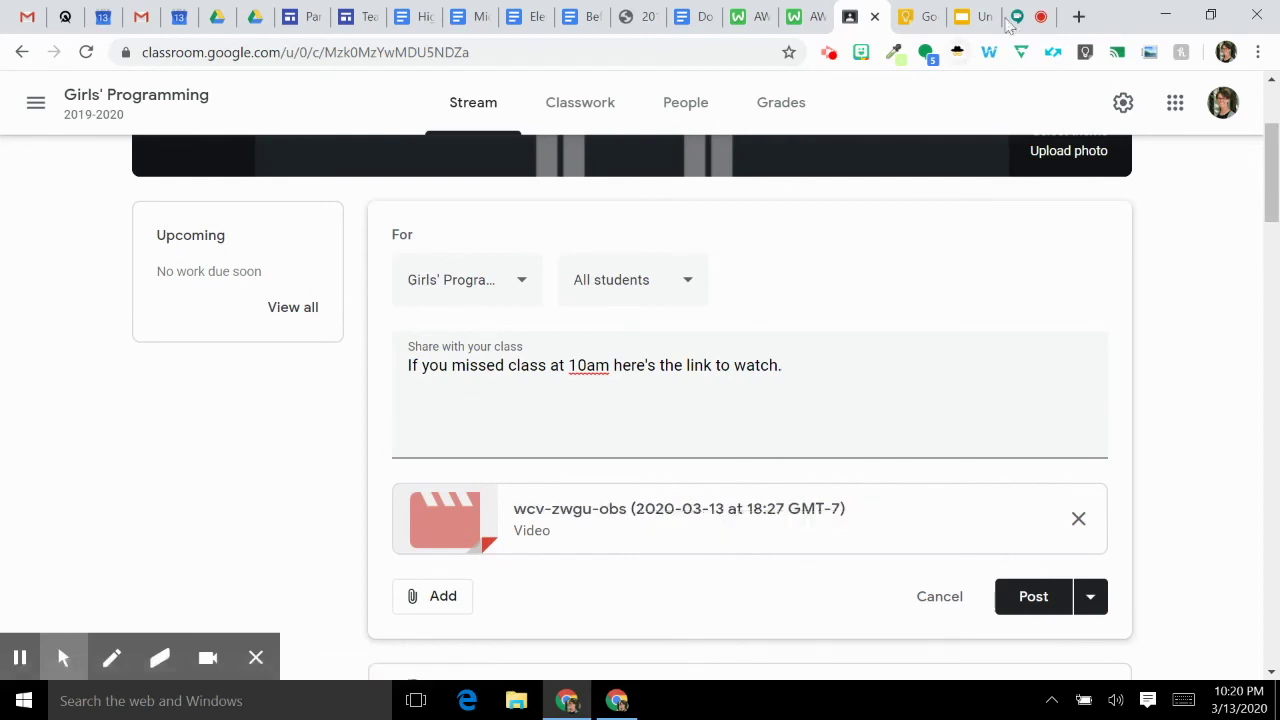
- Return to the Google Meet call, hide the floating recorder toolbar and open the screen recorder's recording controls
left_click(1025, 16)
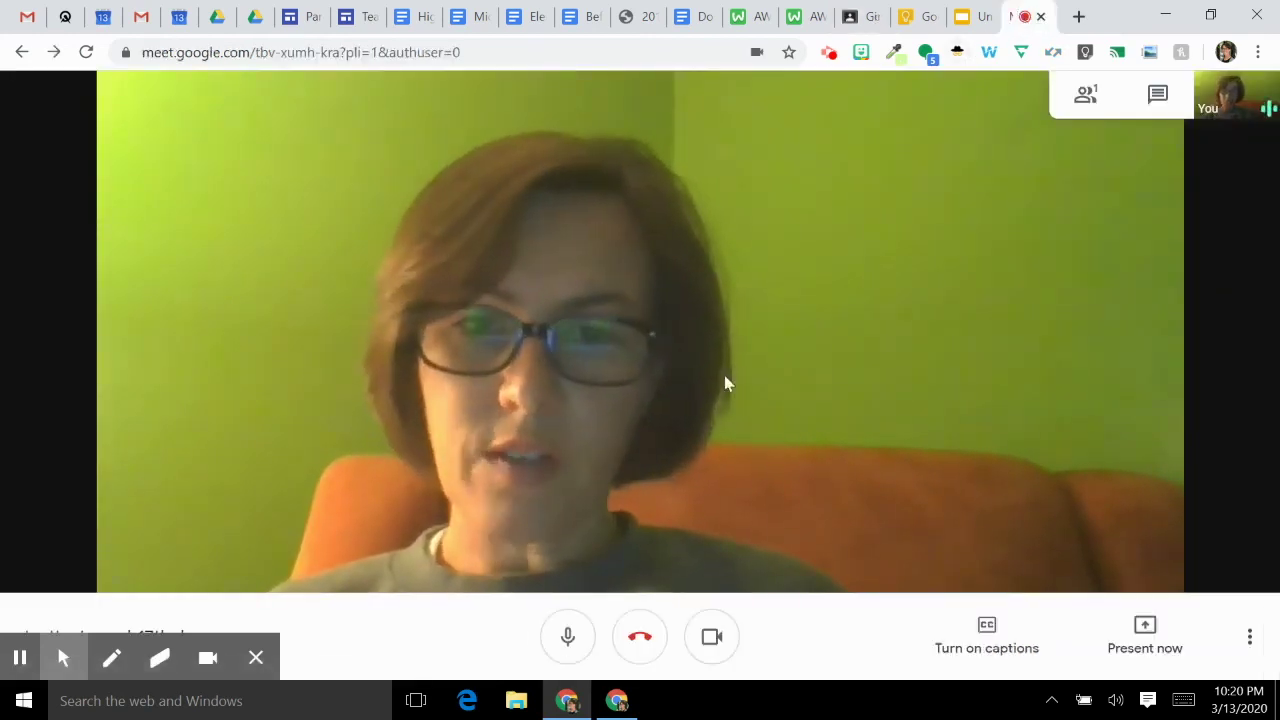
left_click(258, 662)
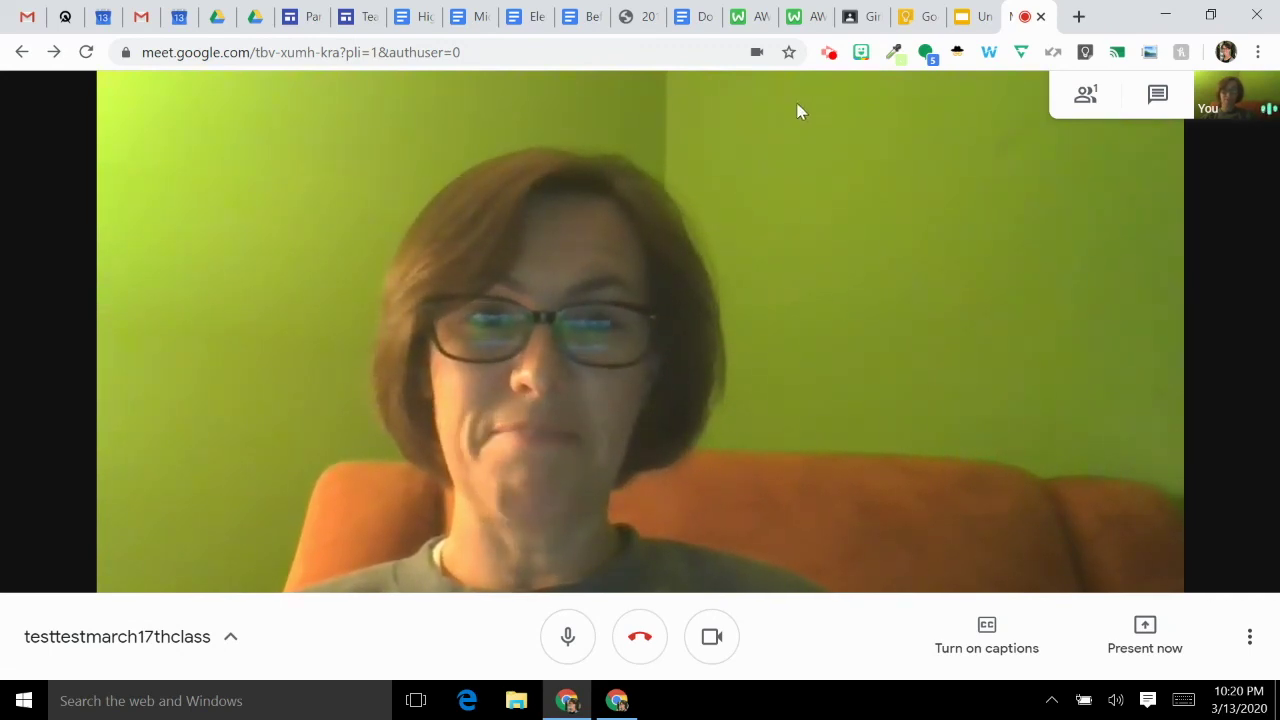
left_click(829, 58)
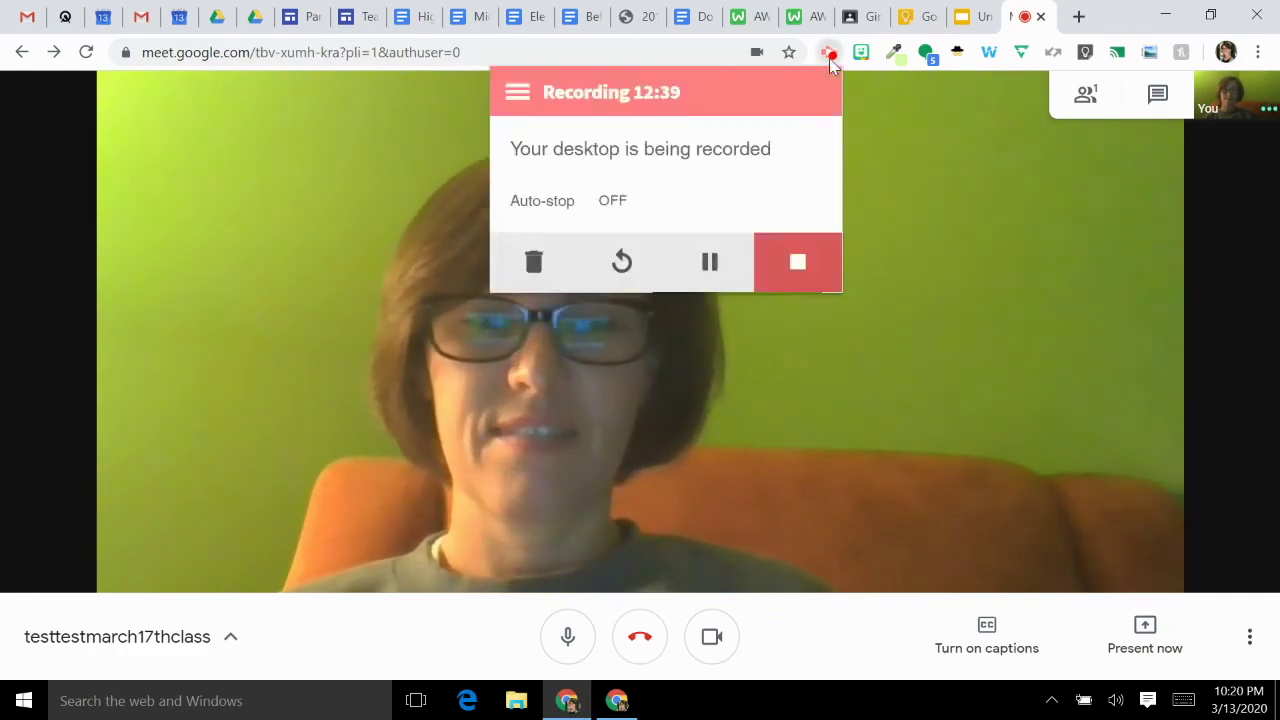